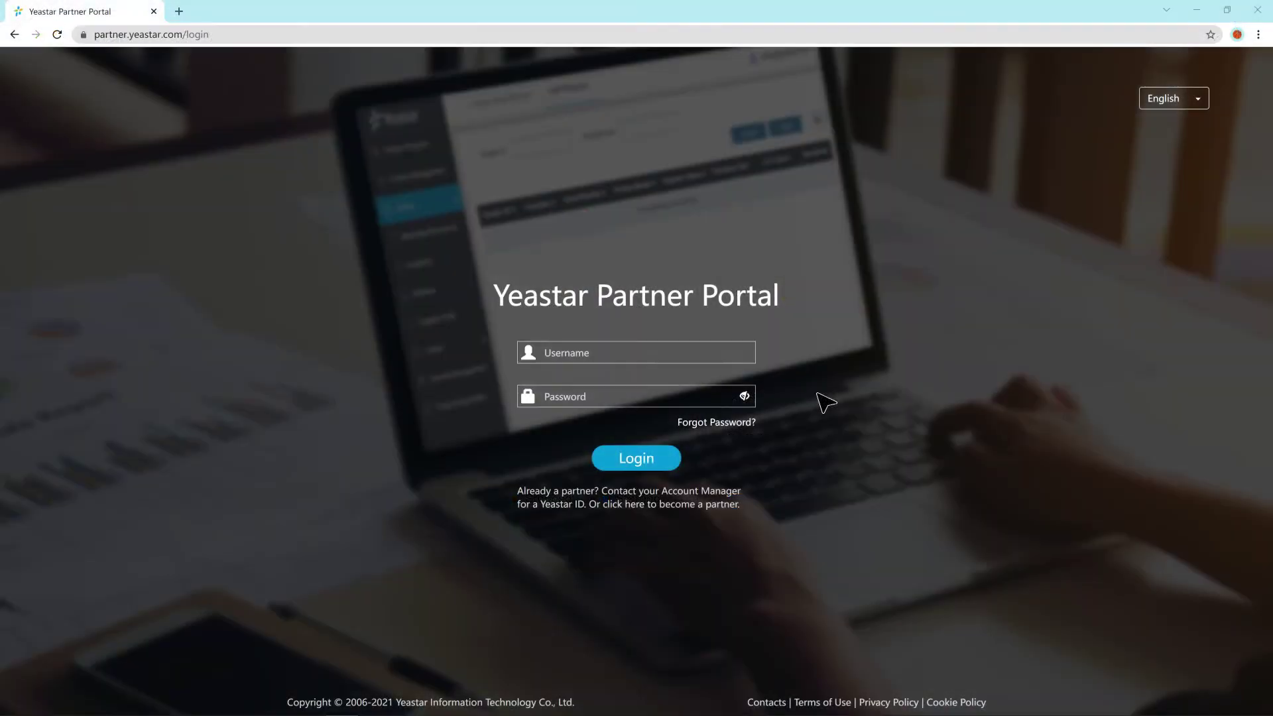
- Submit the partner account e-mail and password to log in to the Yeastar Partner Portal
click(672, 459)
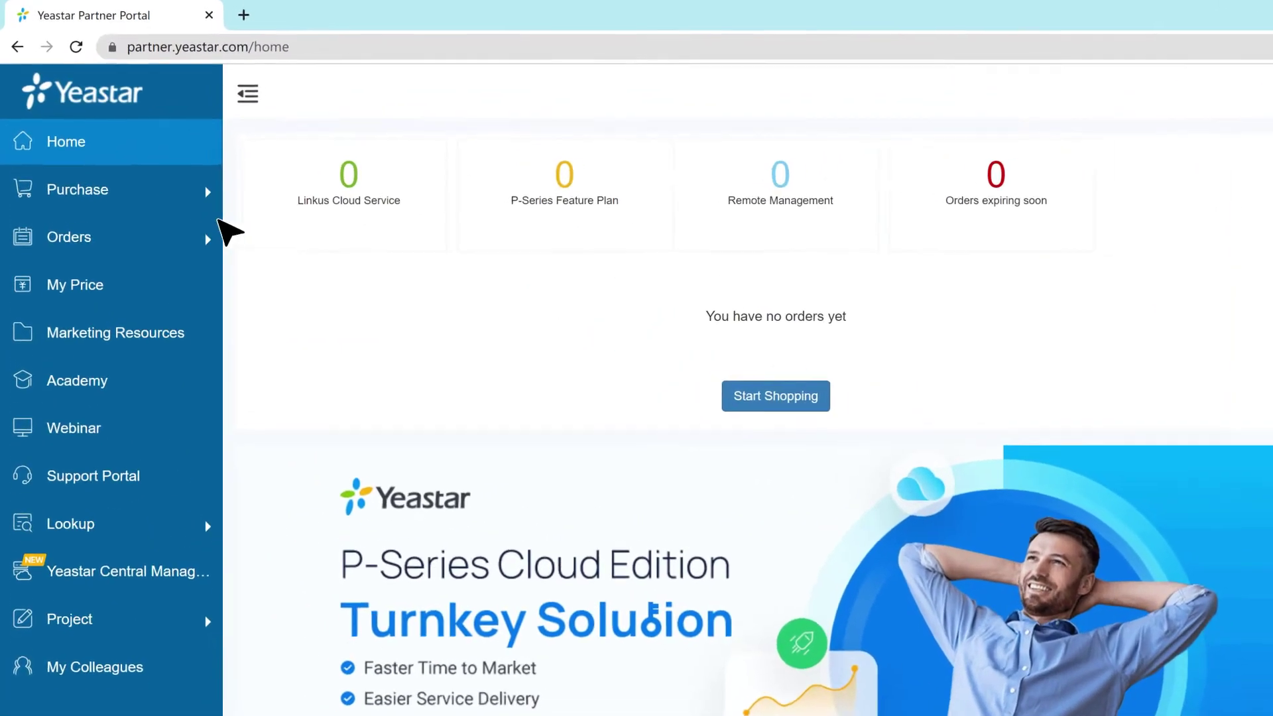
- Order a free trial of the P-Series Cloud Edition hosting package, accepting the terms of service
click(206, 196)
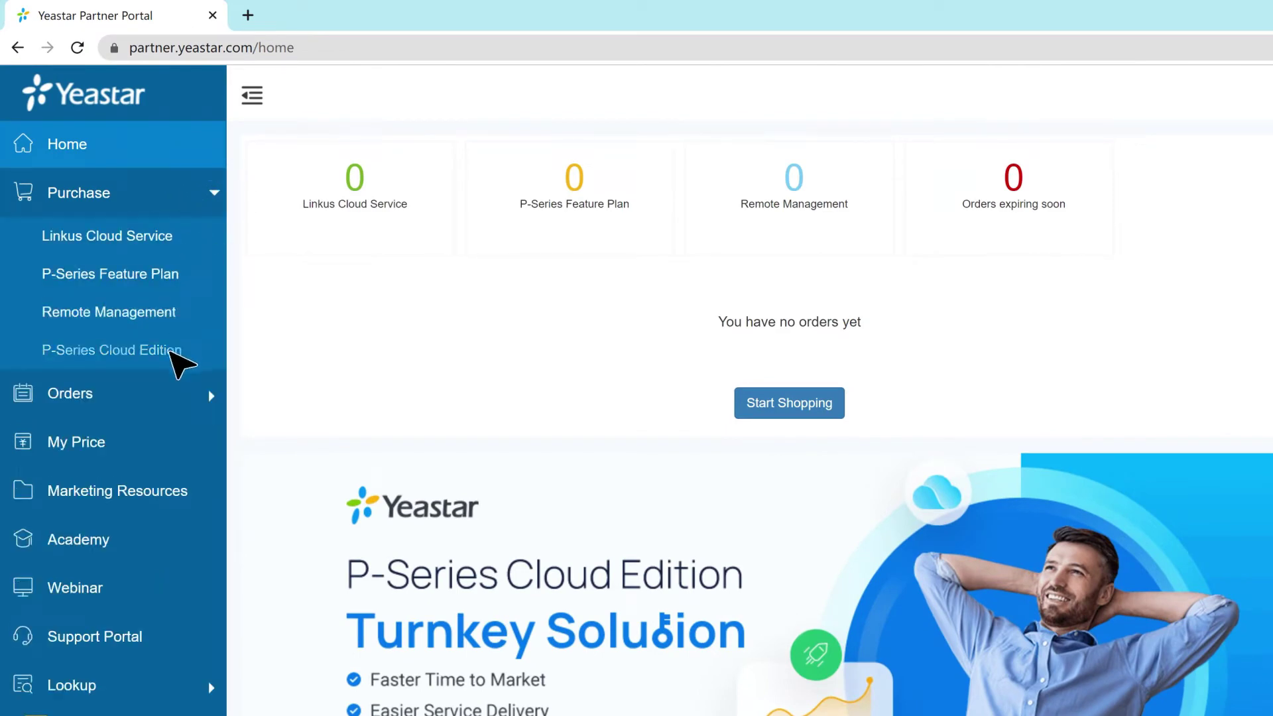
click(170, 352)
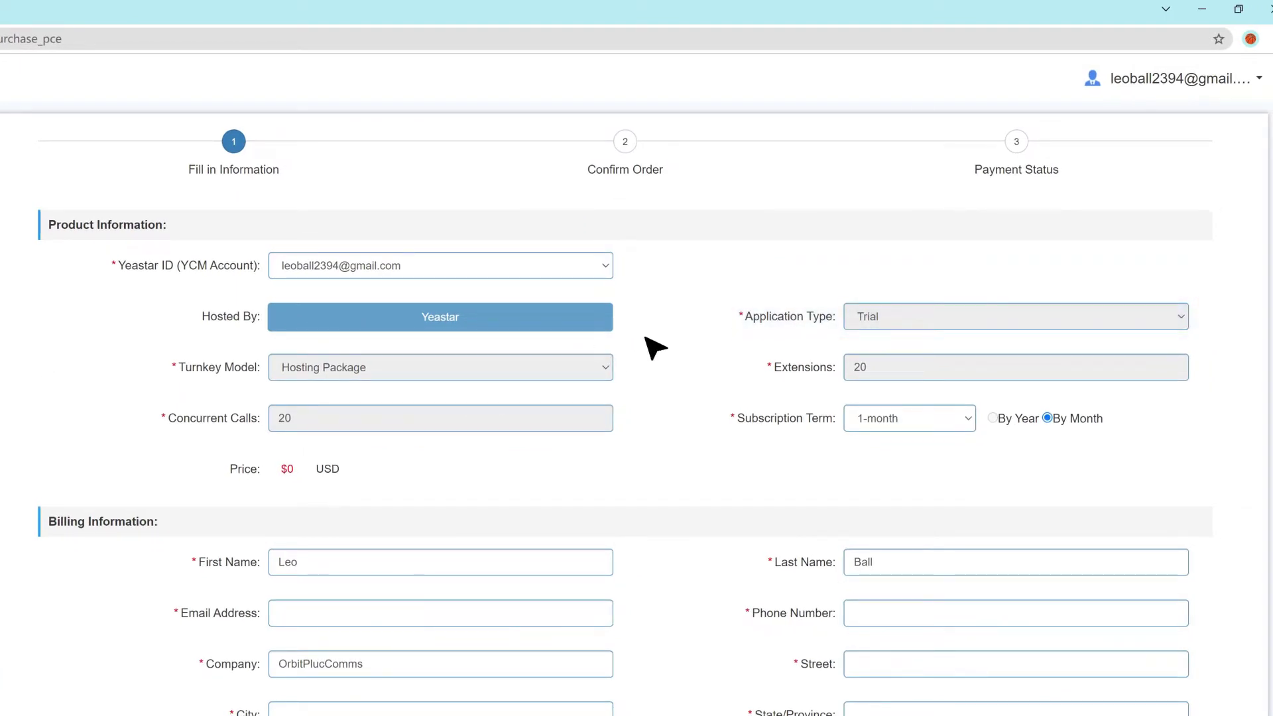
scroll(646, 340, down, 3)
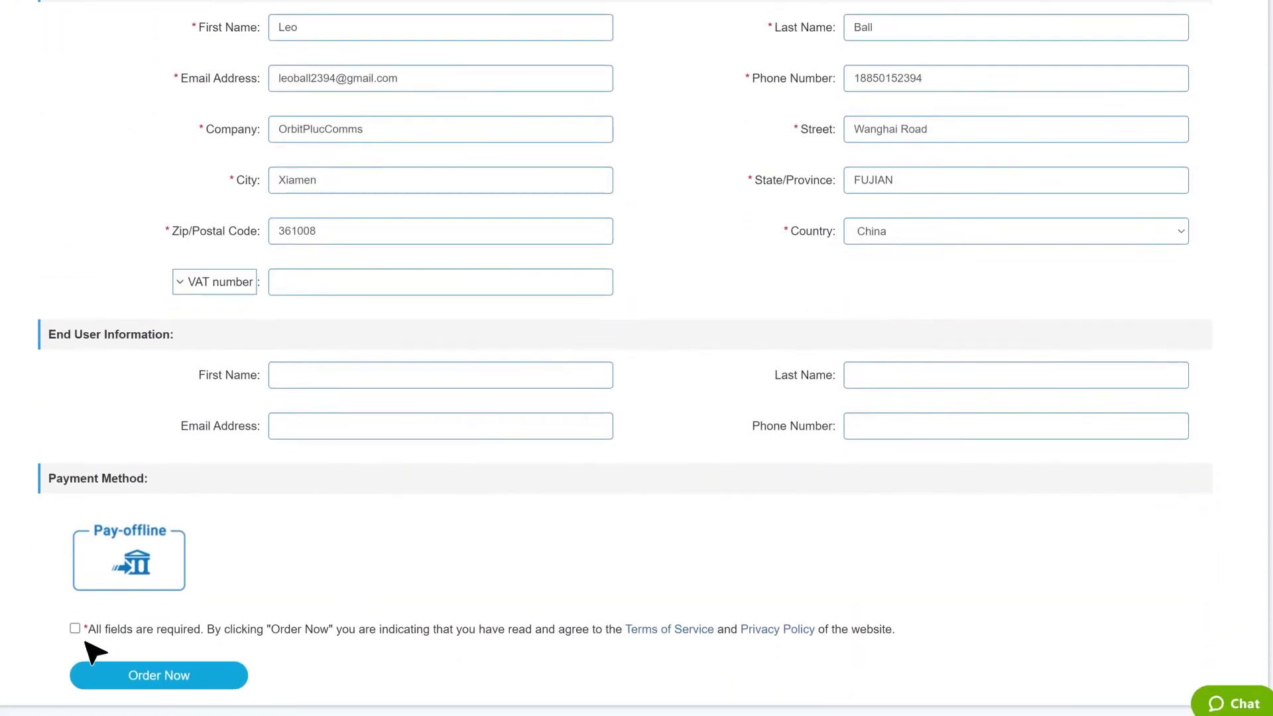
click(75, 628)
click(141, 687)
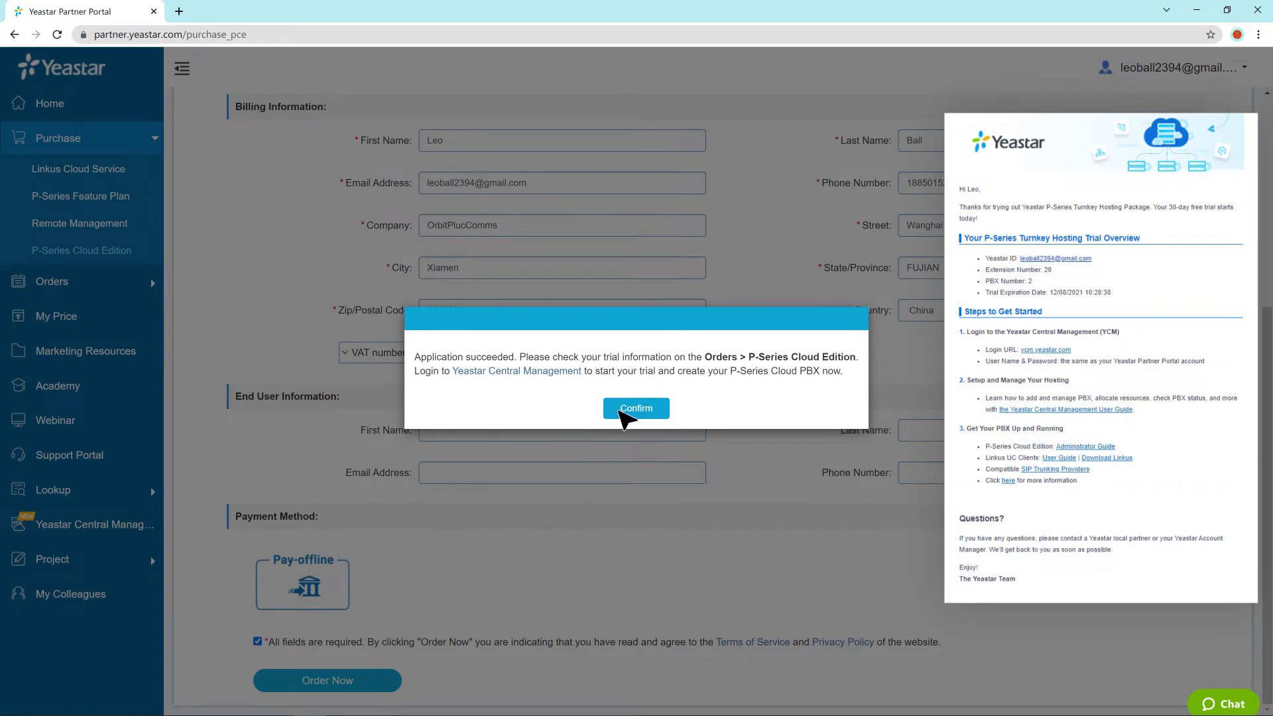
click(627, 411)
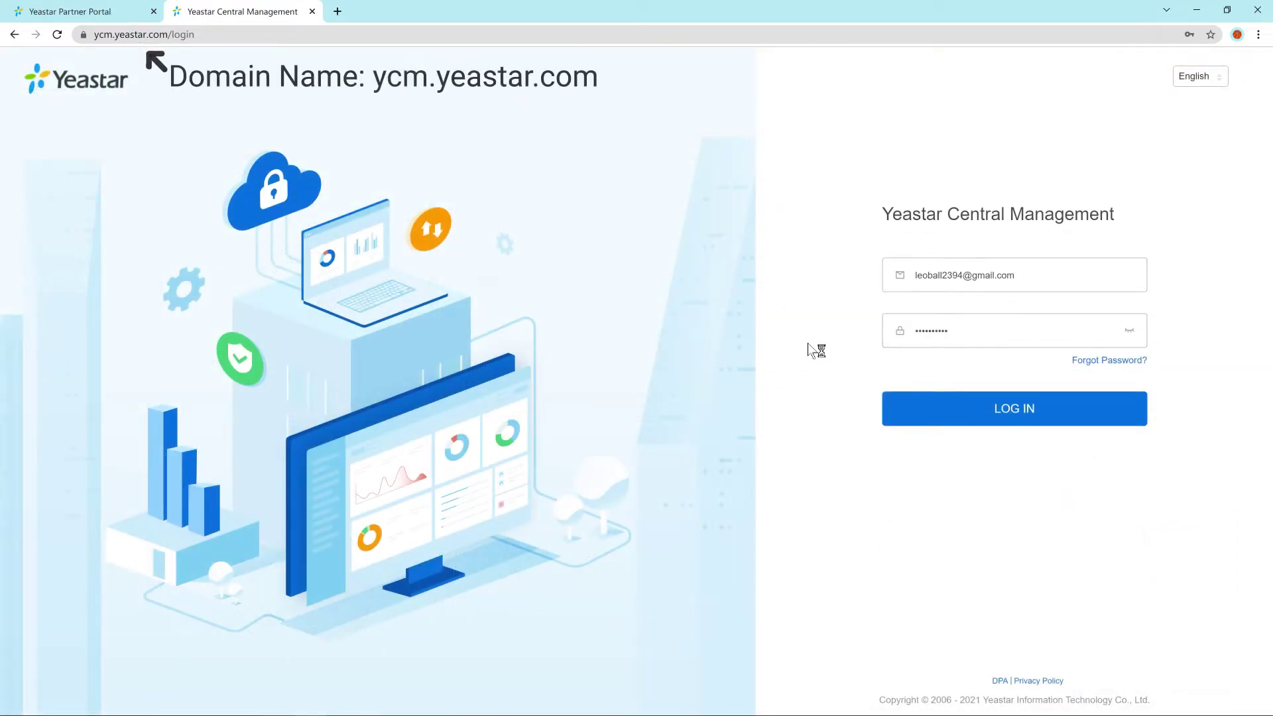
- Log in to Yeastar Central Management with the partner credentials to reach its dashboard
click(911, 412)
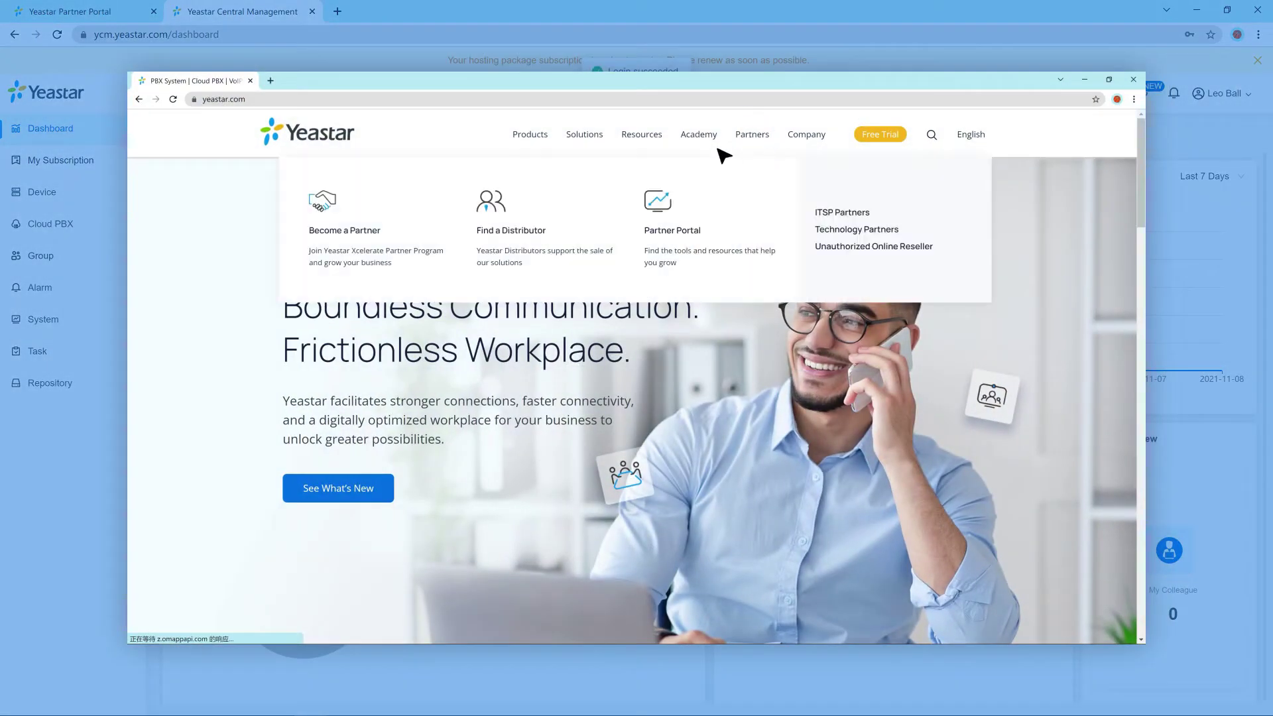
- On yeastar.com, go from Become a Partner to the Cloud PBX Service Delivery page's Get a Trial form
click(327, 237)
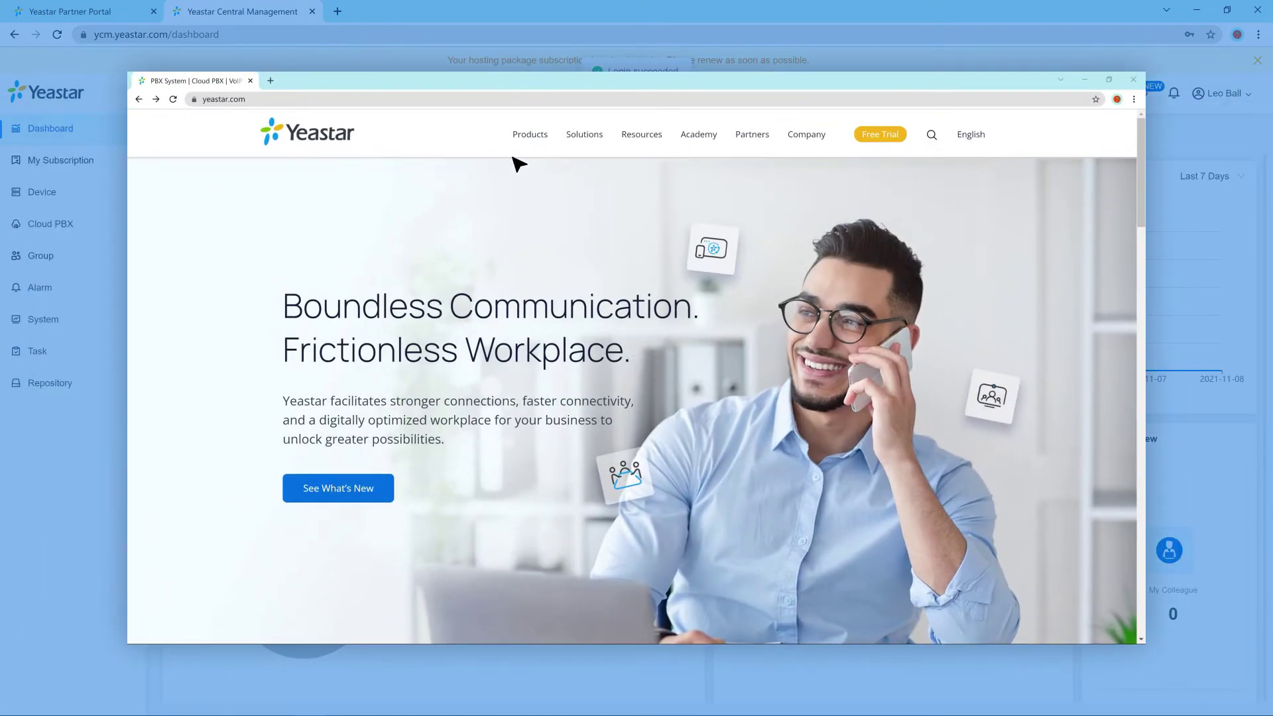
mouse_move(534, 139)
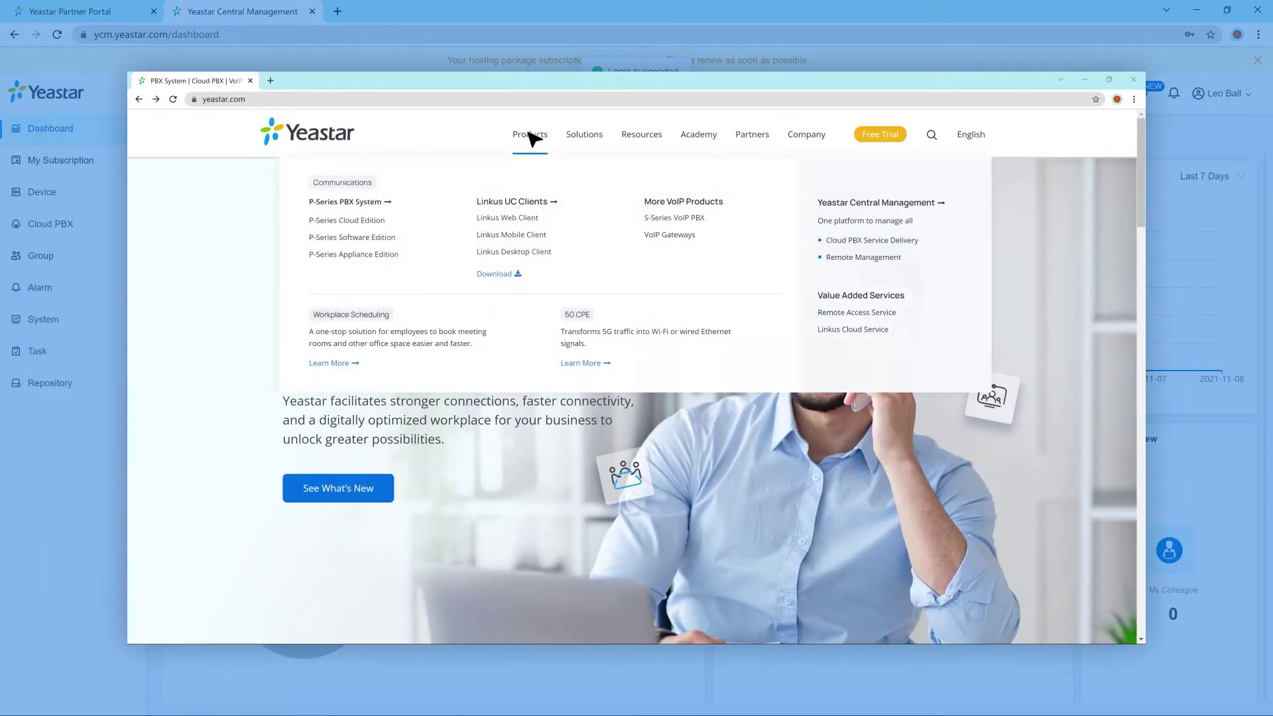
click(846, 246)
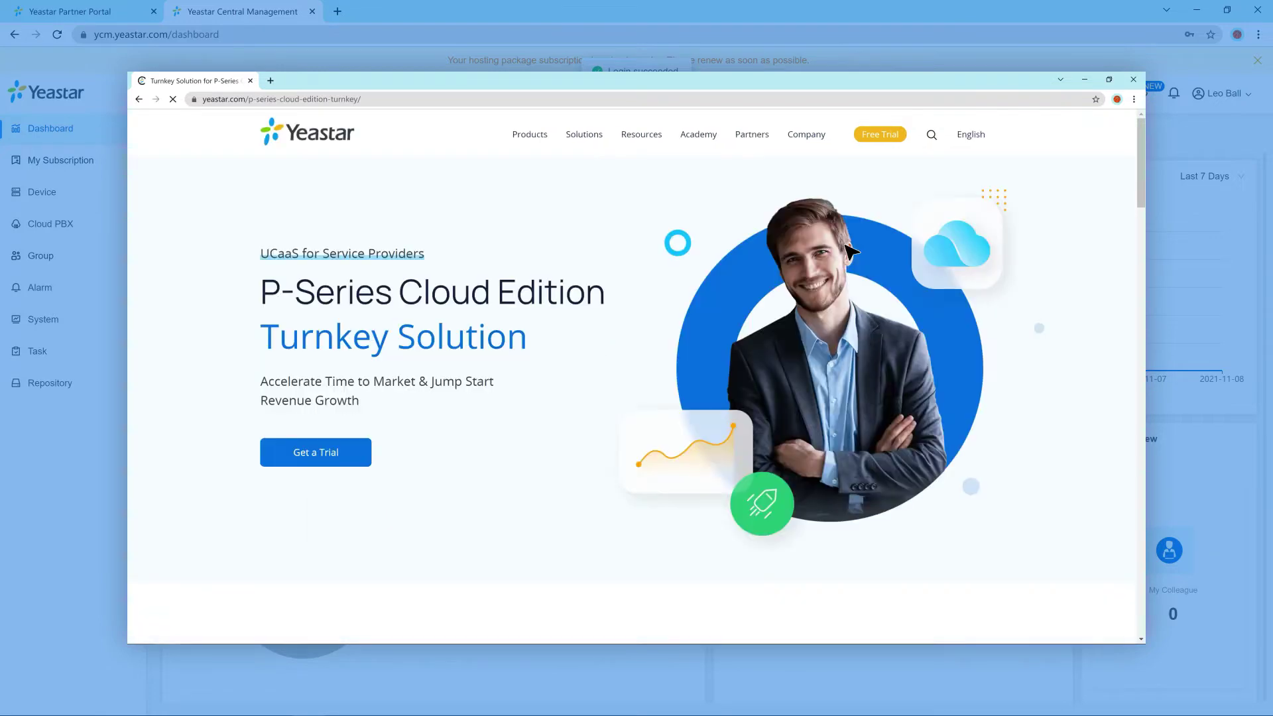
click(326, 460)
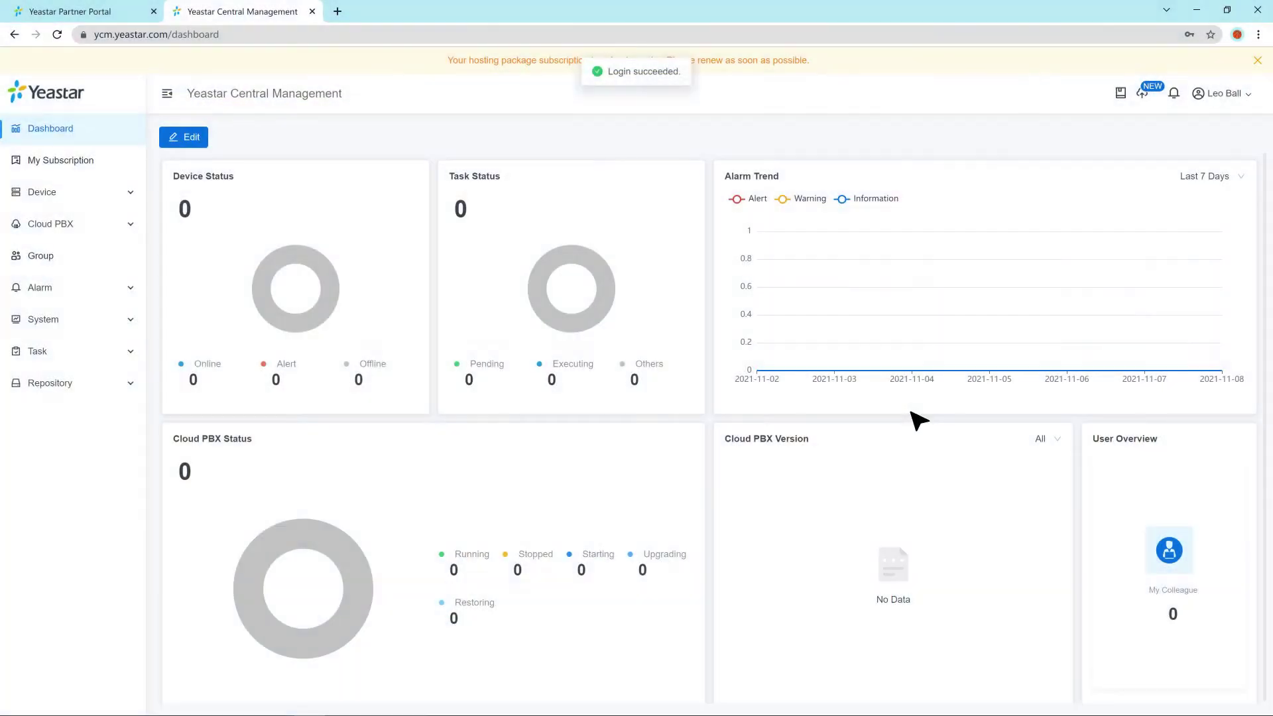
- Open My Subscription to see the P-Series Hosting Package's 20 extensions and 20 concurrent calls
click(120, 167)
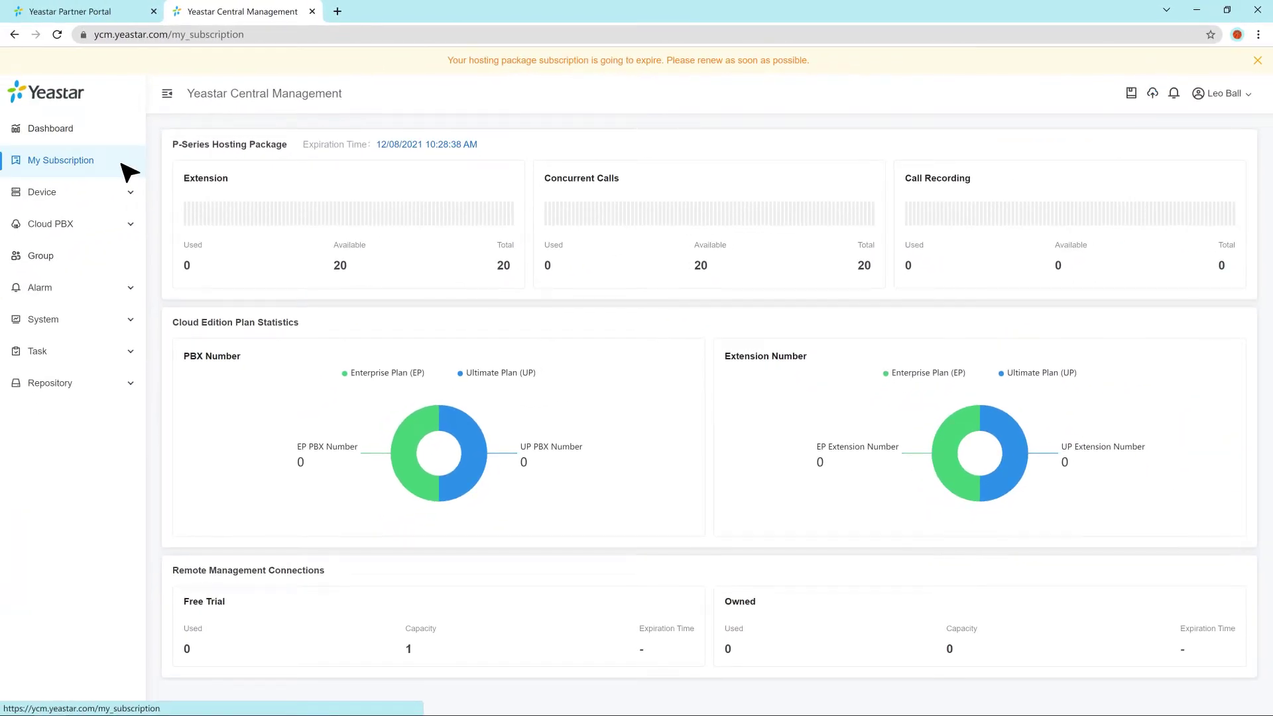
- From the Dashboard, go to Cloud PBX > PBX and open a new Add PBX form
click(120, 129)
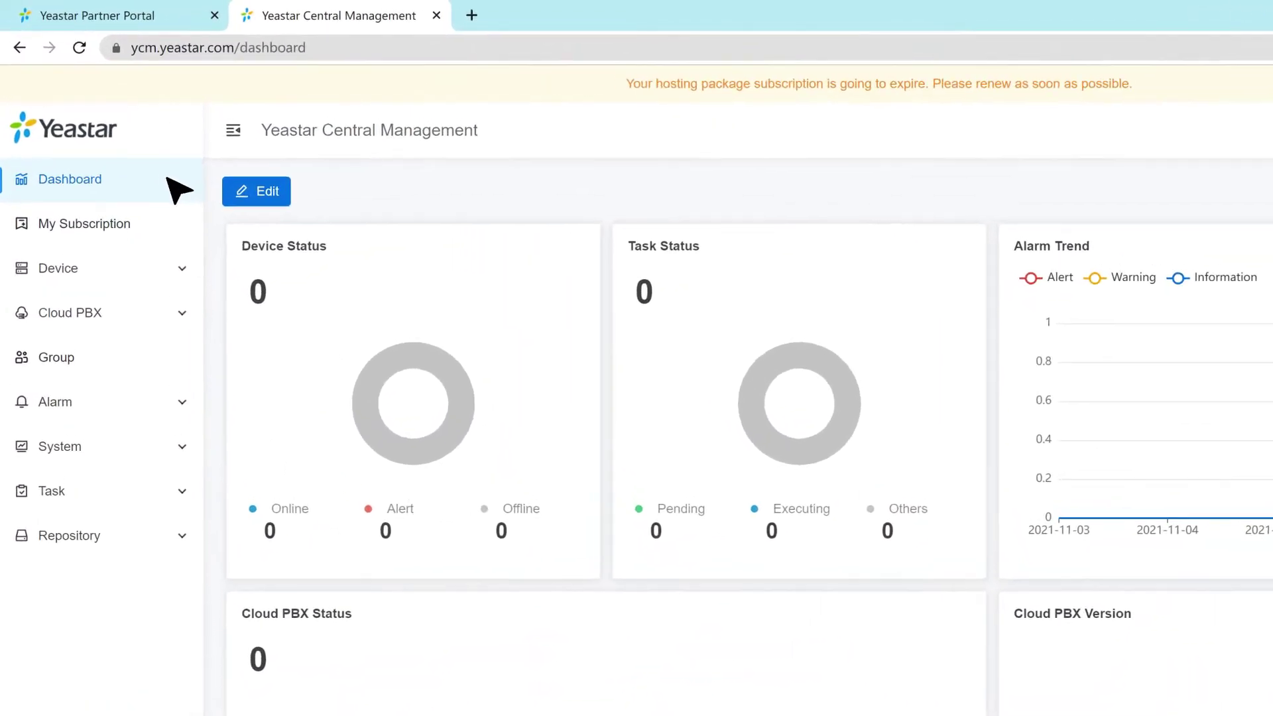
click(167, 317)
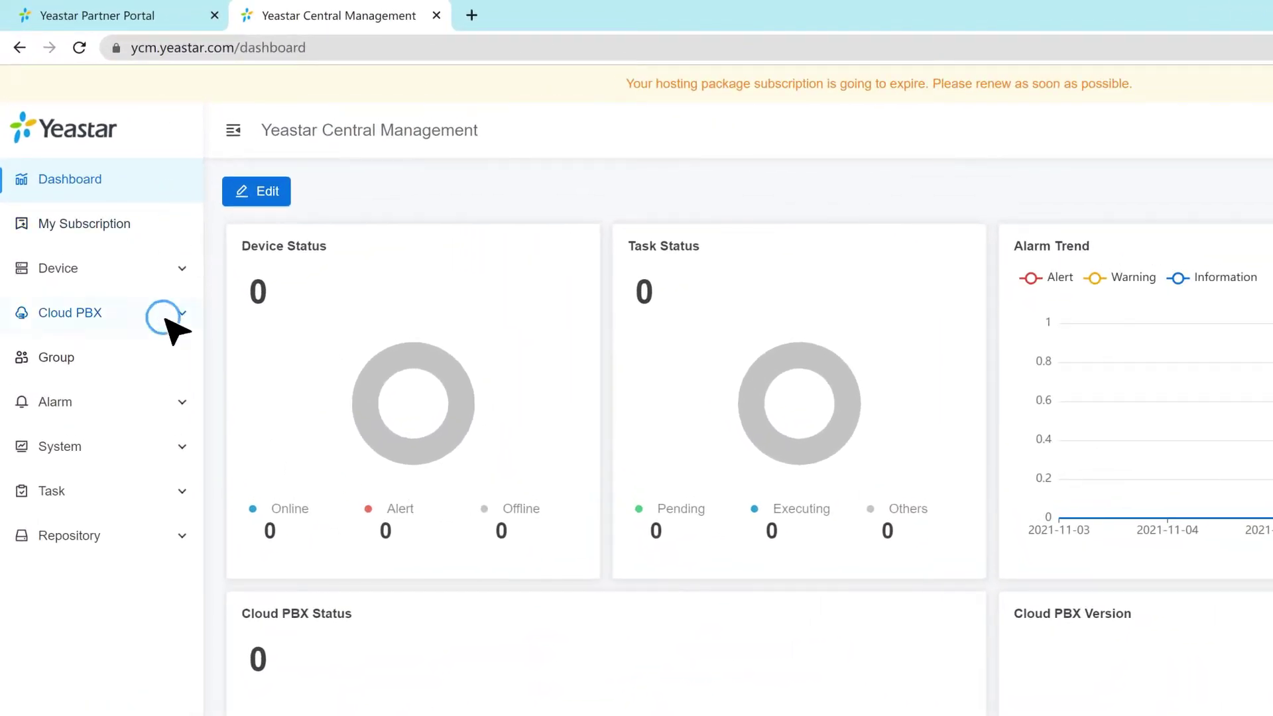
click(162, 354)
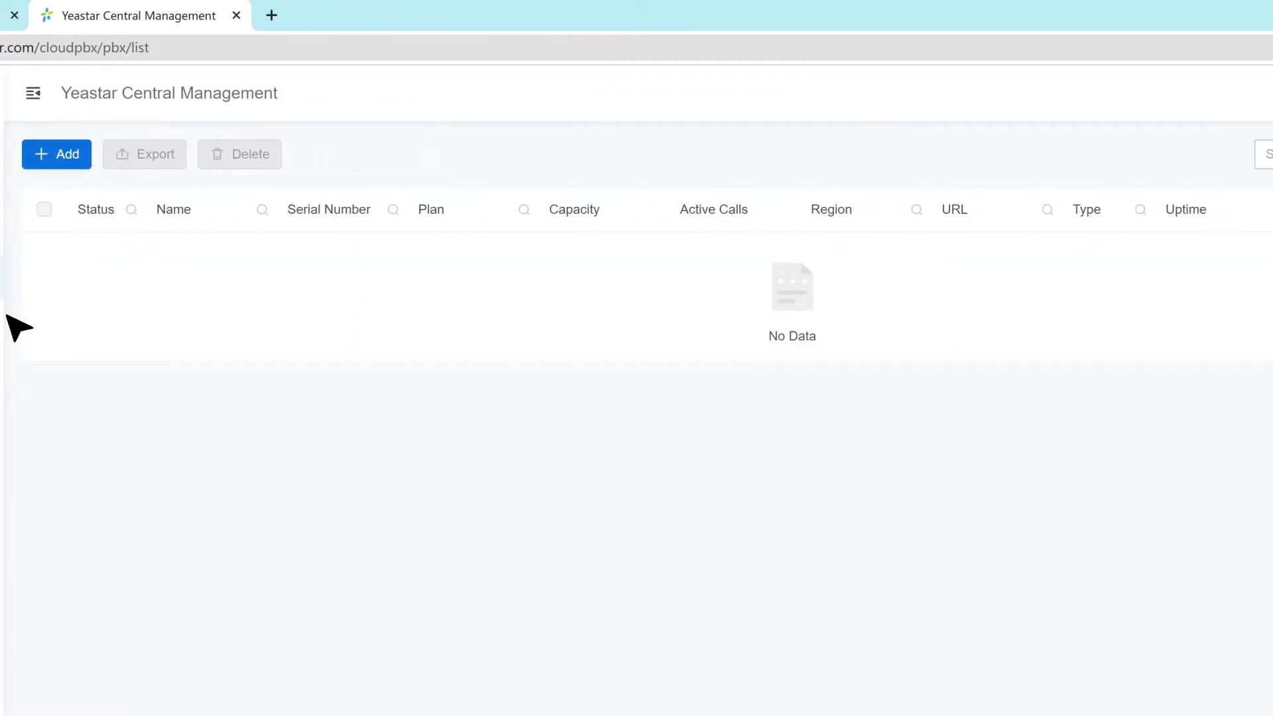
click(65, 162)
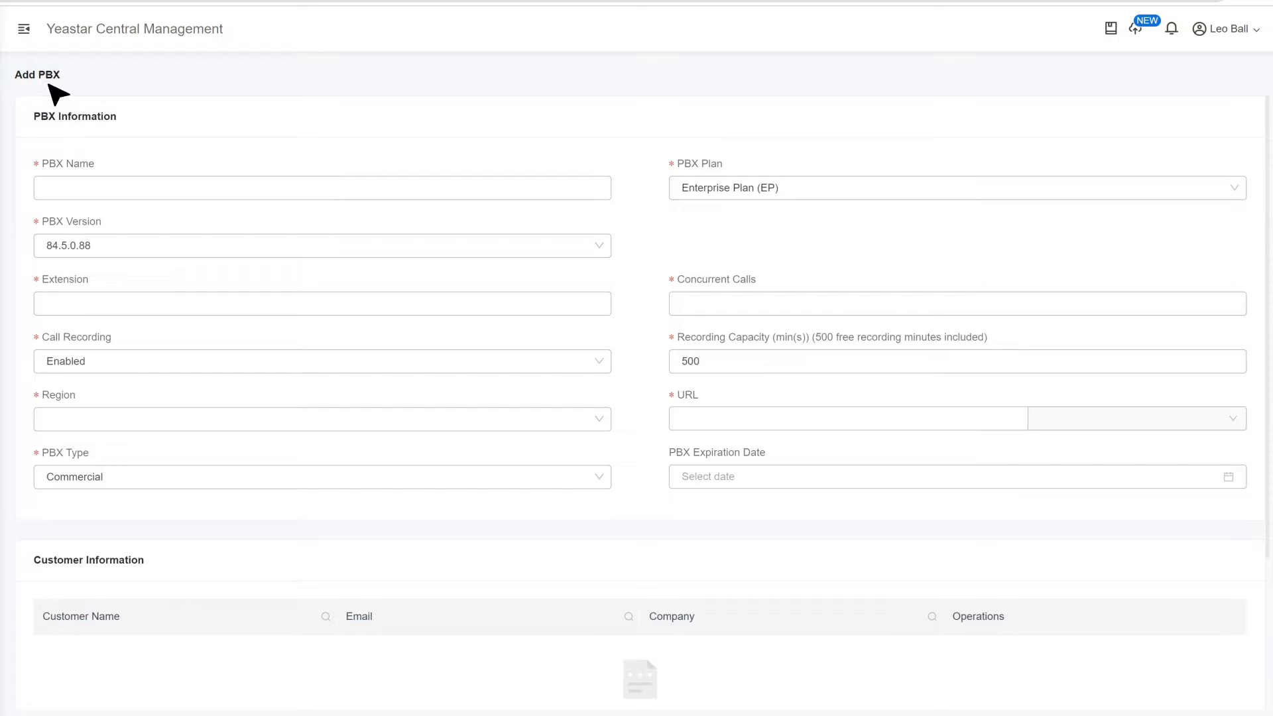
- Begin the PBX name and choose the Enterprise Plan (EP) with version 84.5.0.88
click(112, 188)
text(PBX)
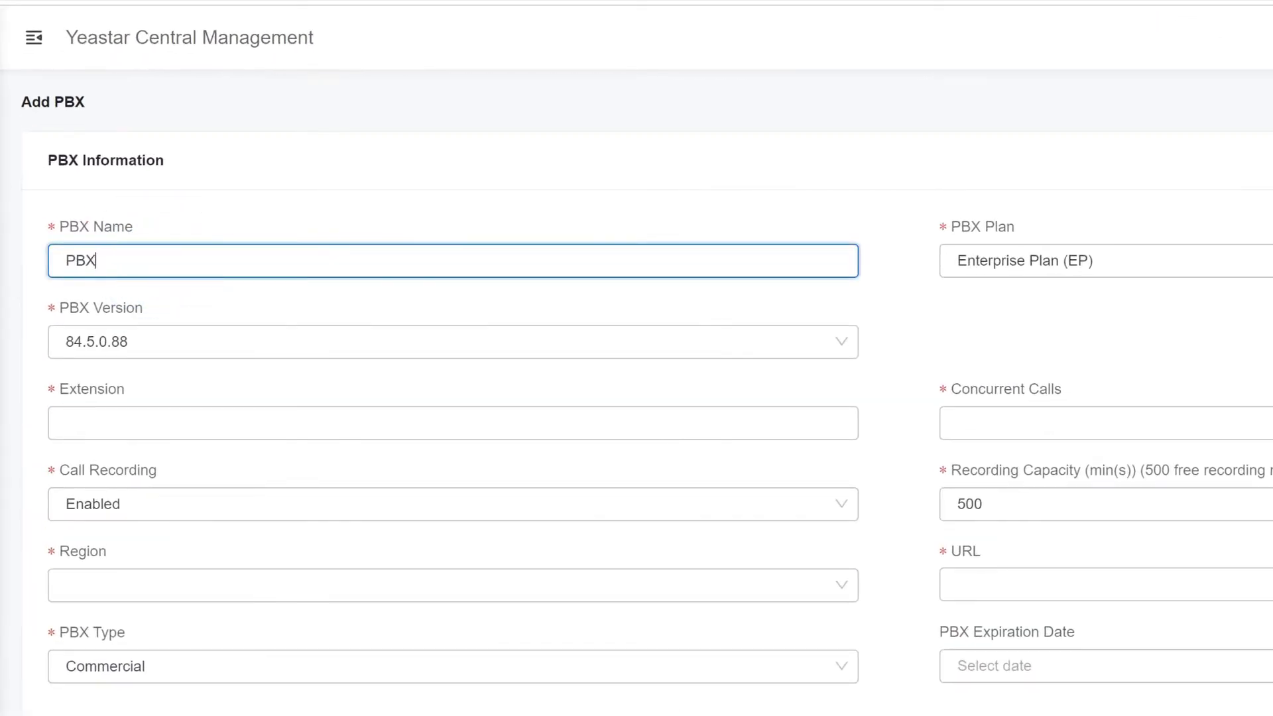
click(1204, 264)
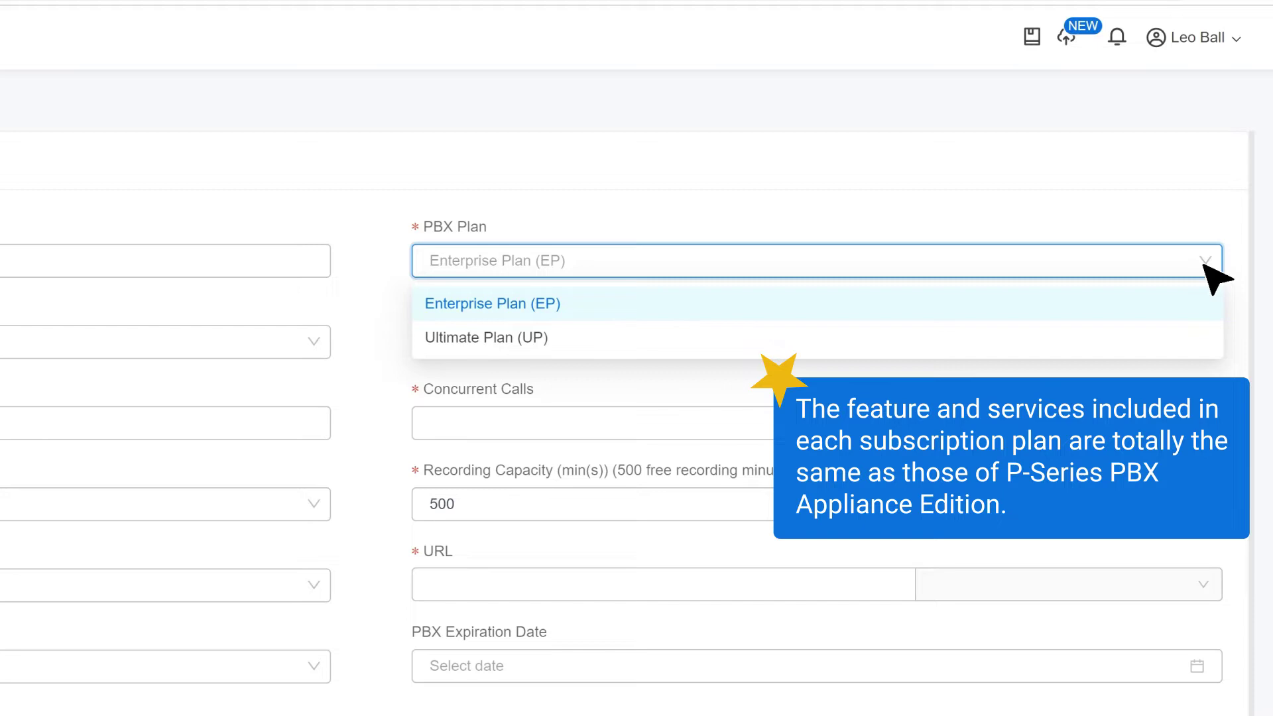
click(1157, 305)
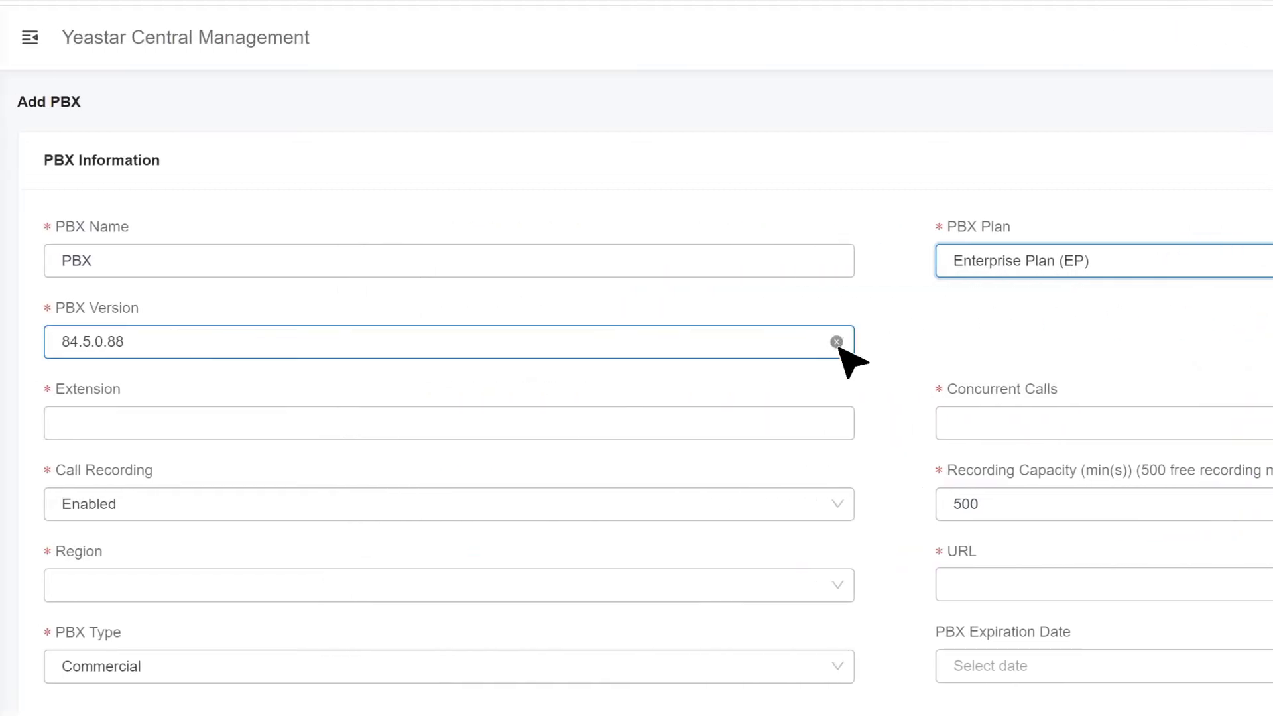
click(461, 342)
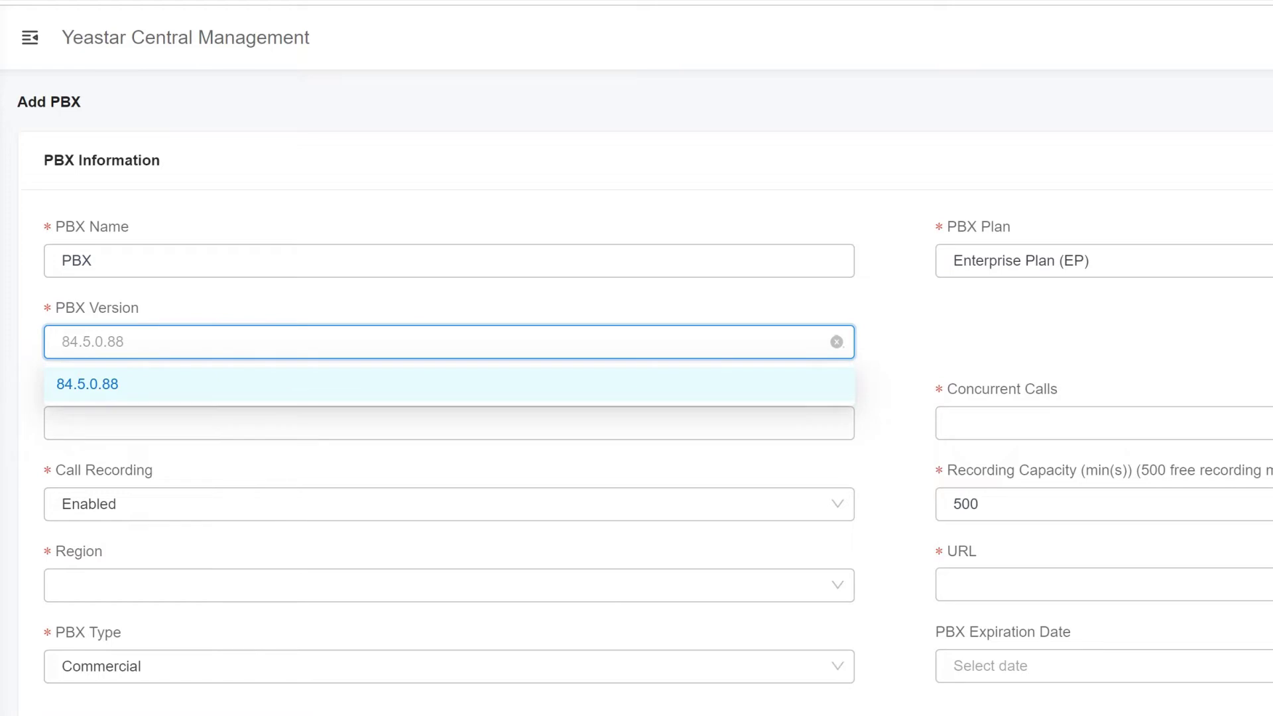
click(810, 393)
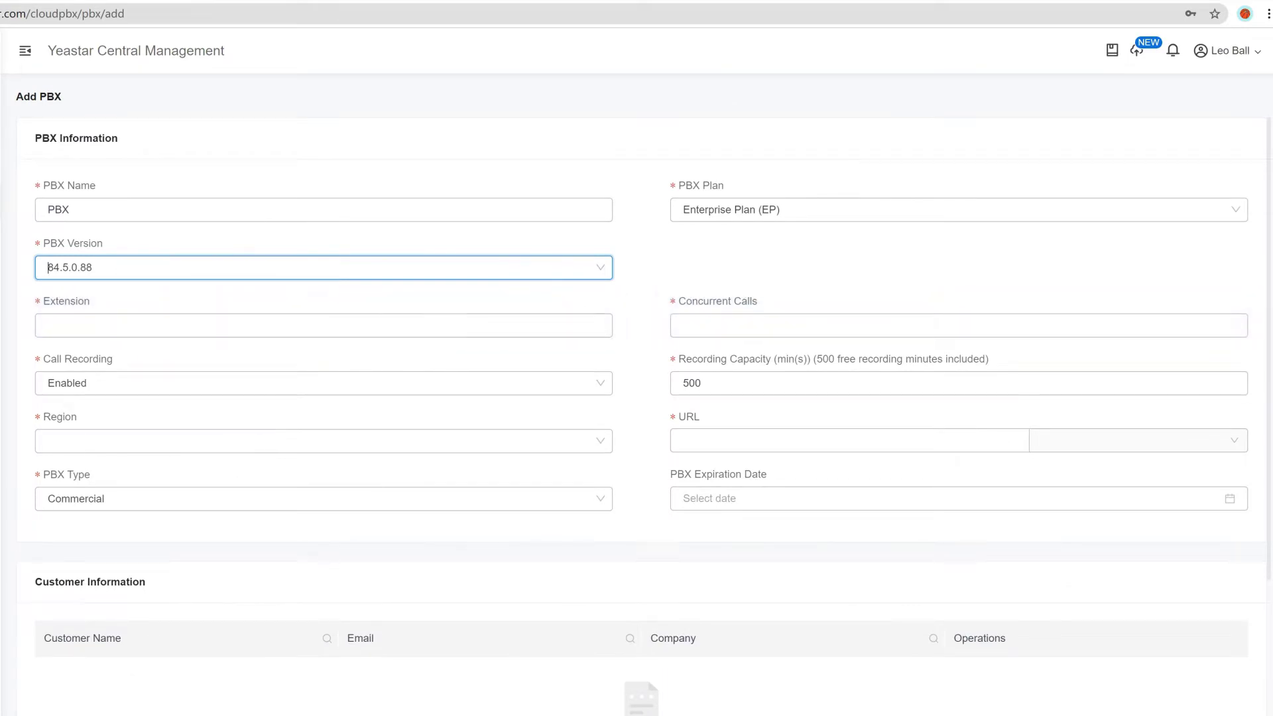
- Set 12 extensions, 12 concurrent calls, 400 recording minutes, and region Asia (Singapore)
click(548, 327)
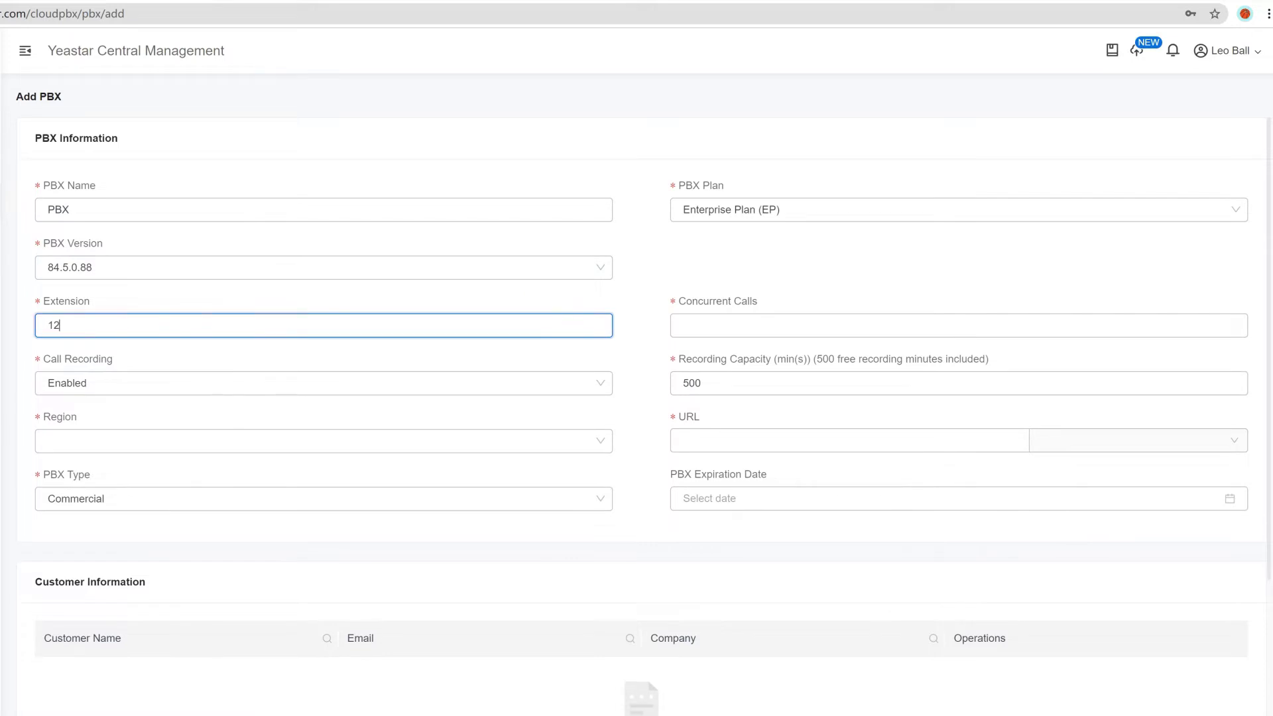
click(712, 328)
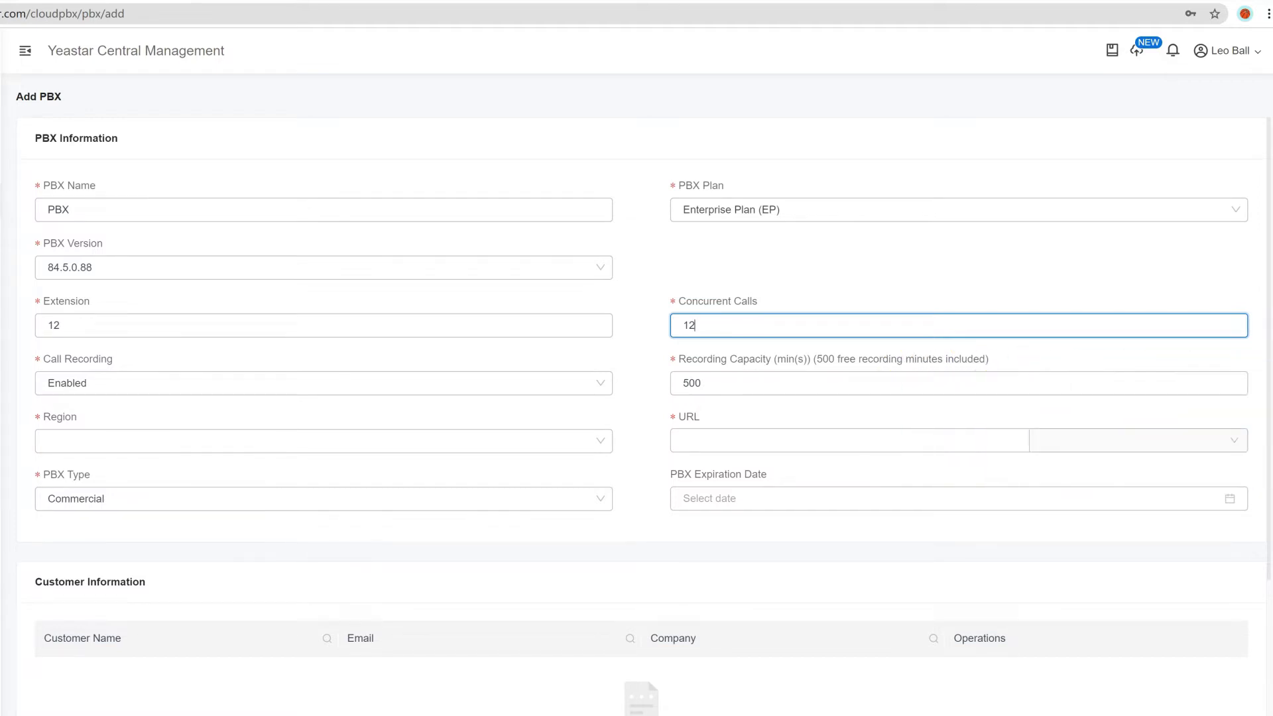
click(596, 389)
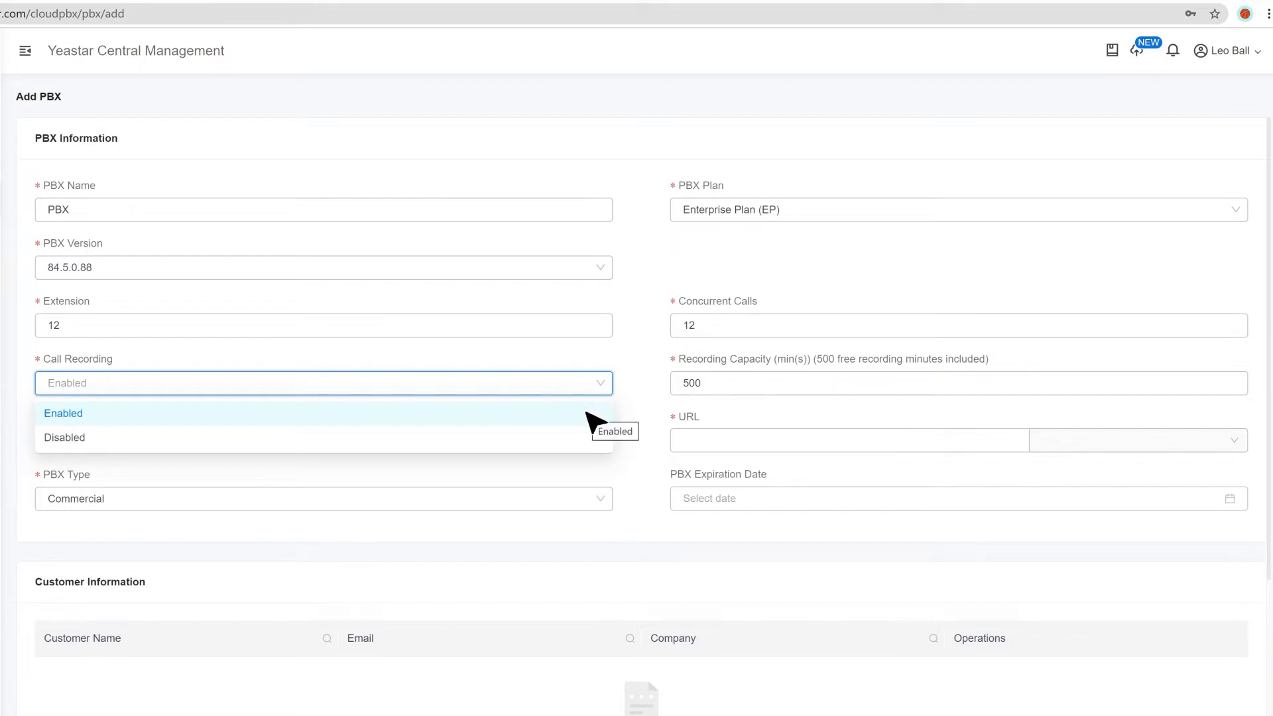
click(587, 414)
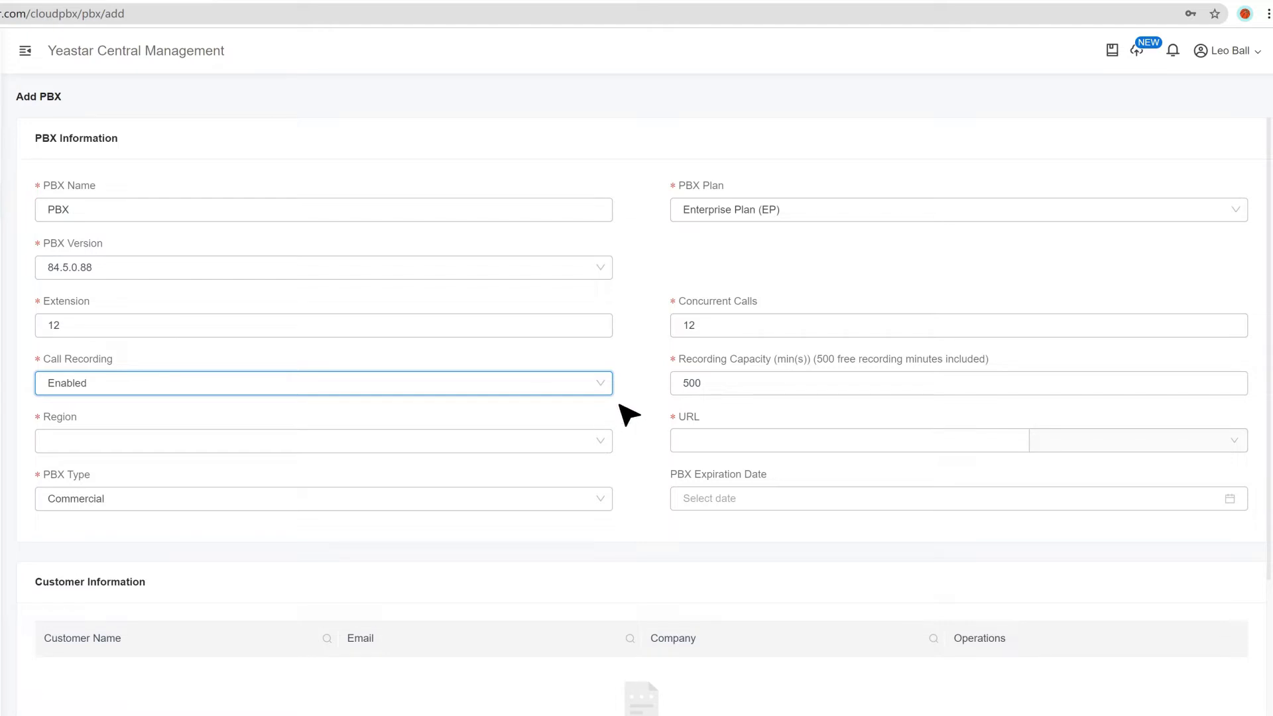
drag(763, 385, 676, 388)
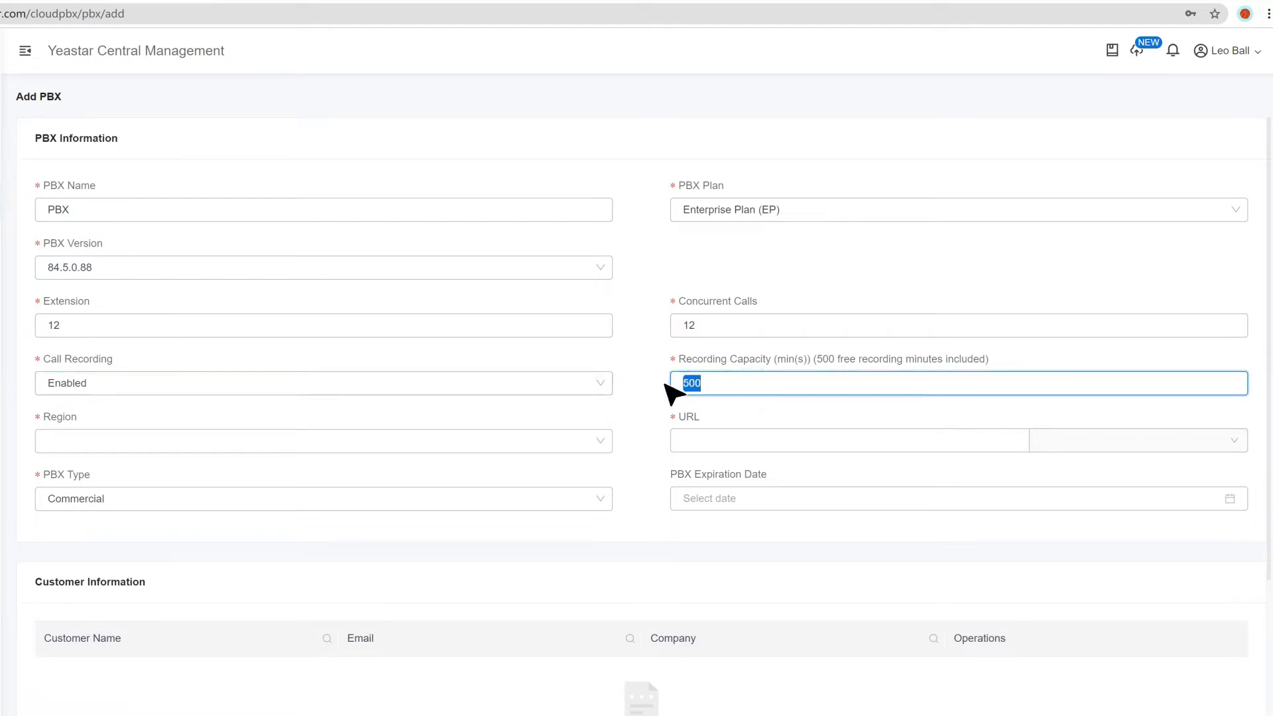
click(638, 392)
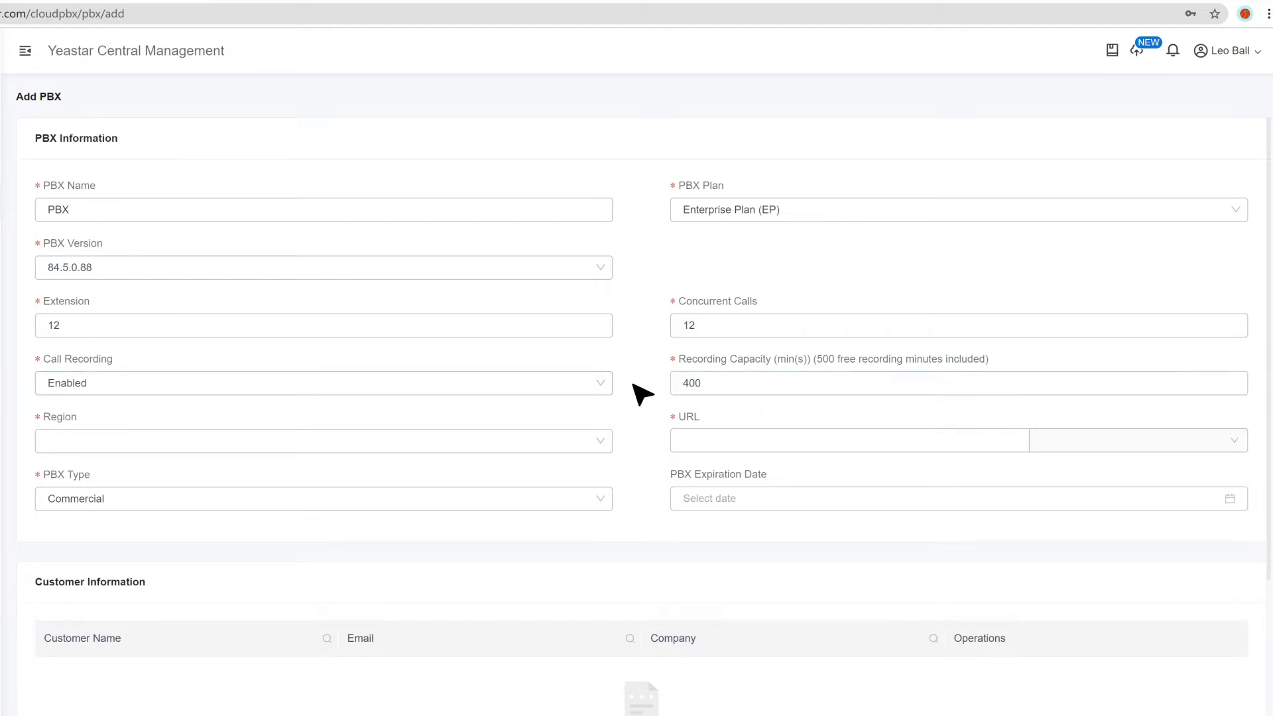
key(Tab)
click(601, 441)
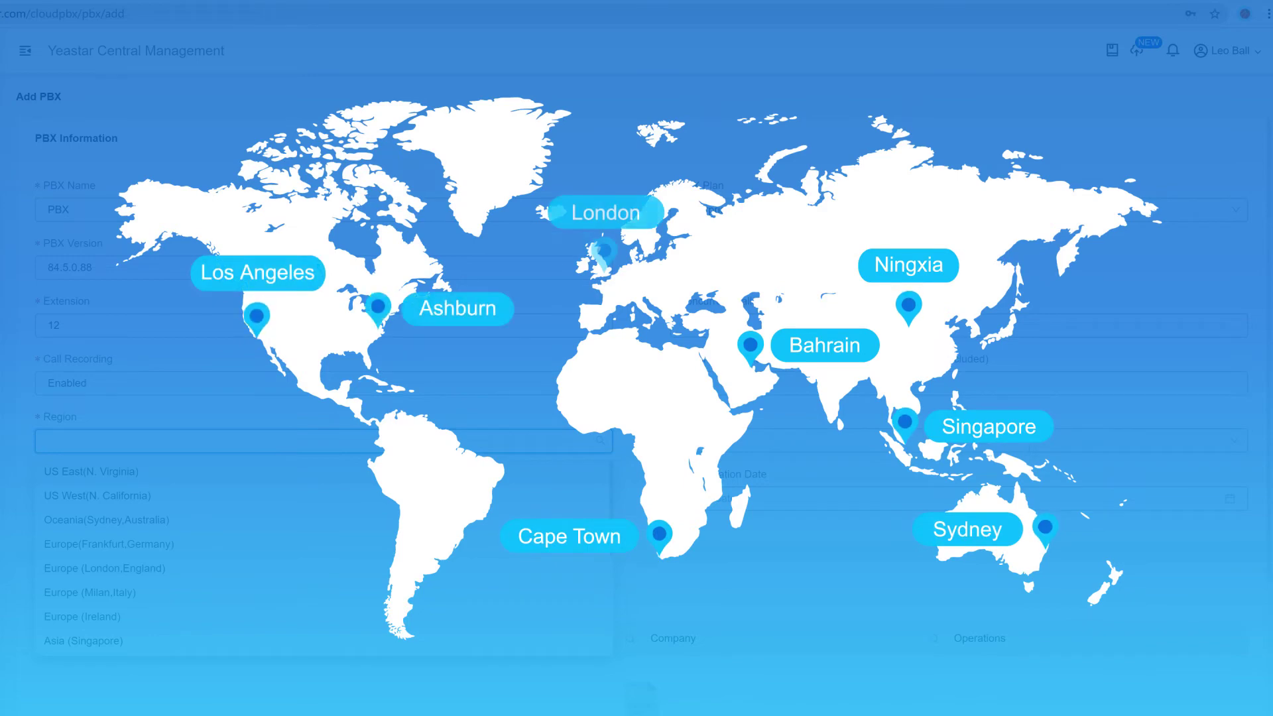
click(543, 642)
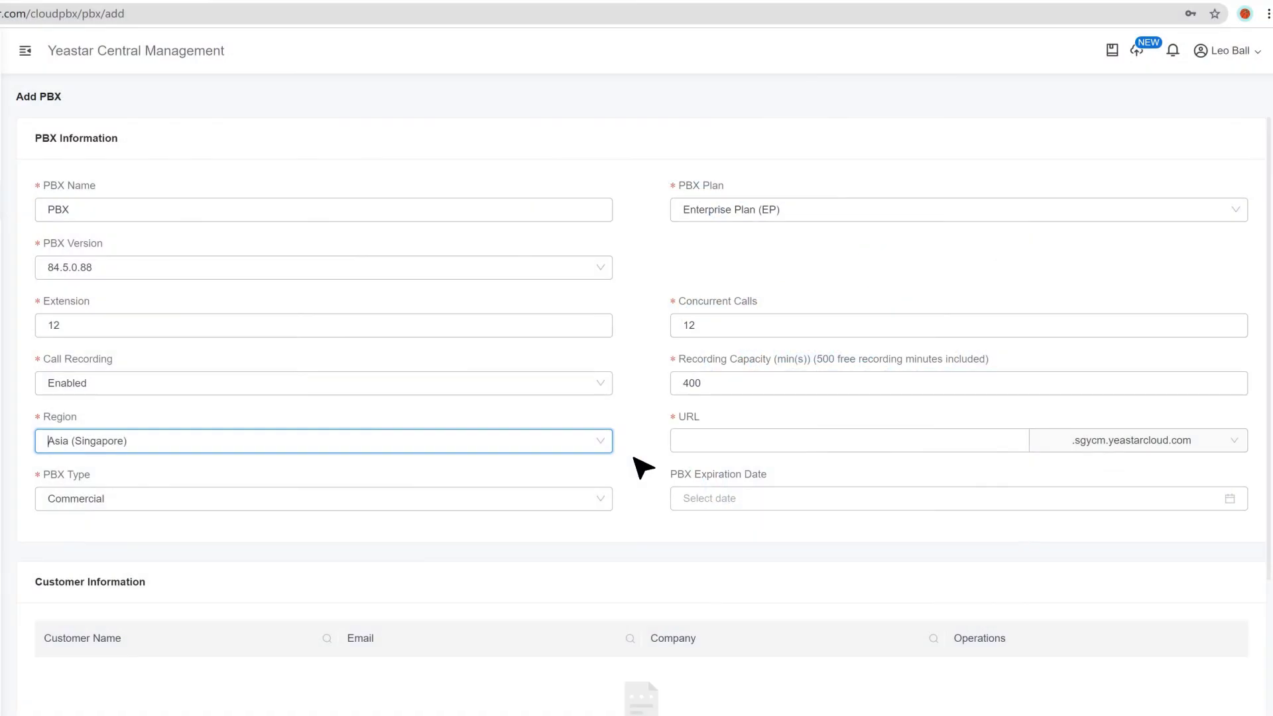
- Give the PBX the 'video' URL subdomain, type Trial, and expiry 01/08/2022 11:59:59 PM
click(697, 441)
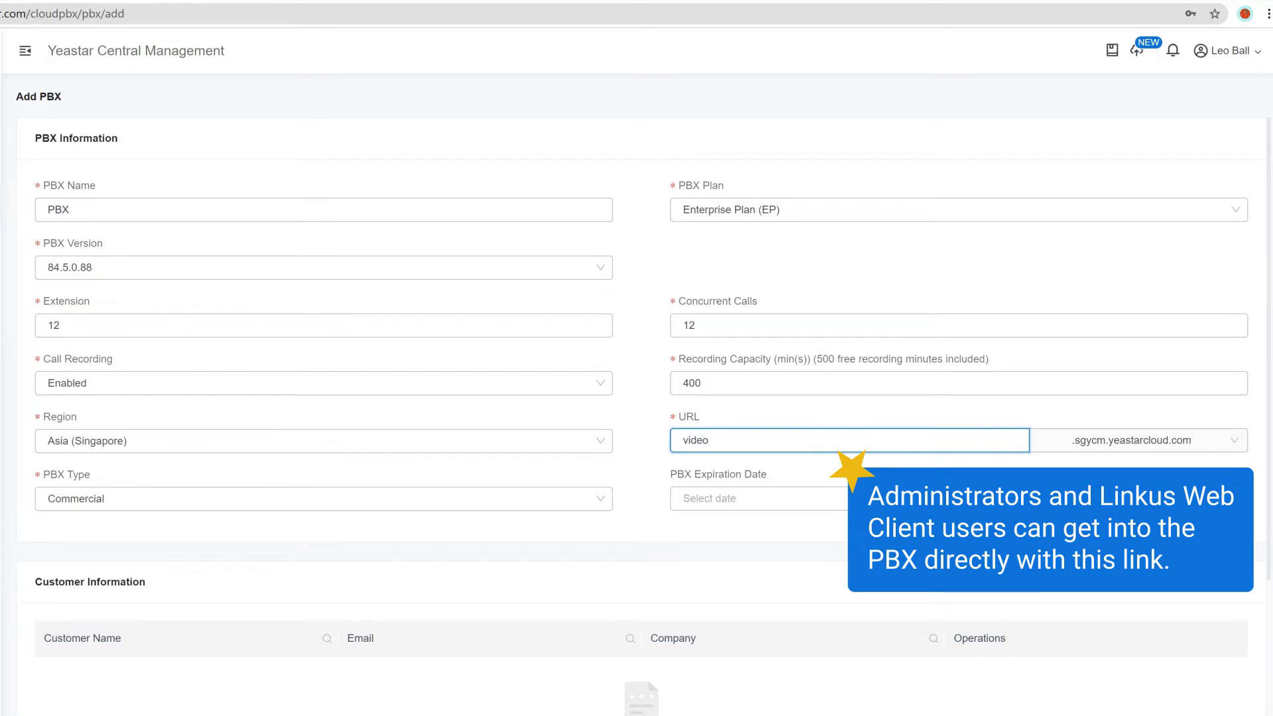
click(601, 502)
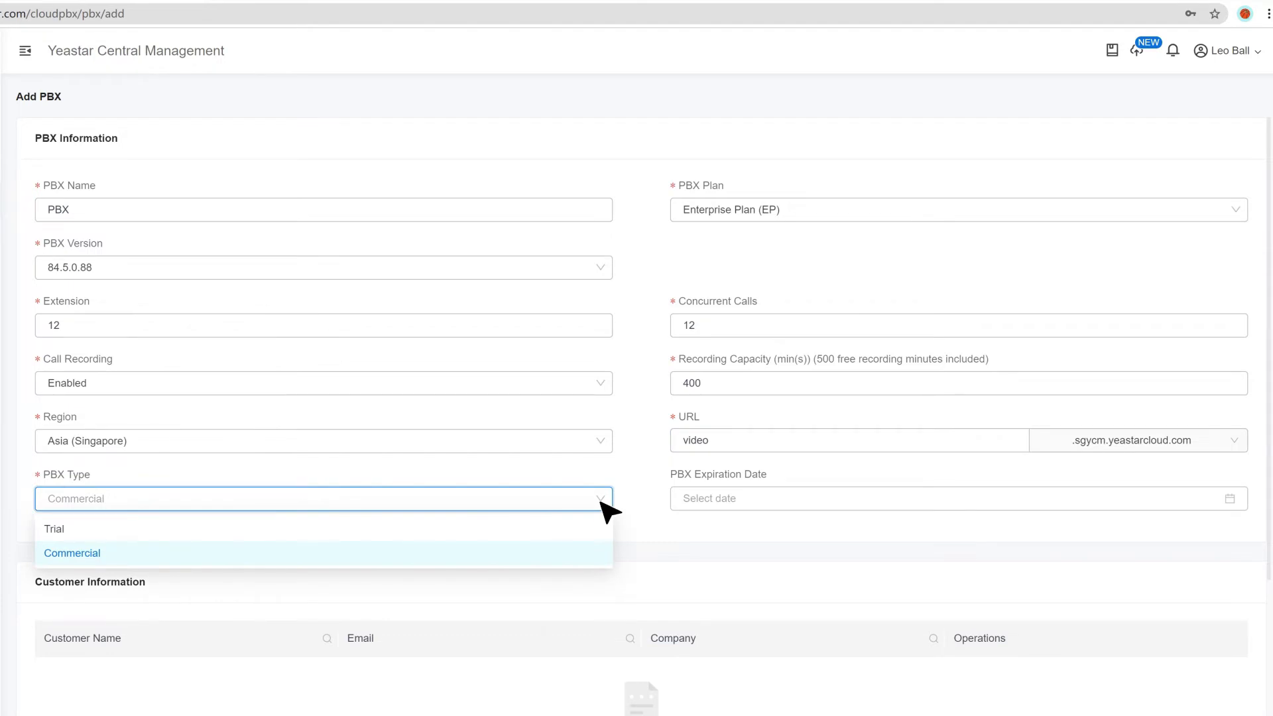
click(591, 529)
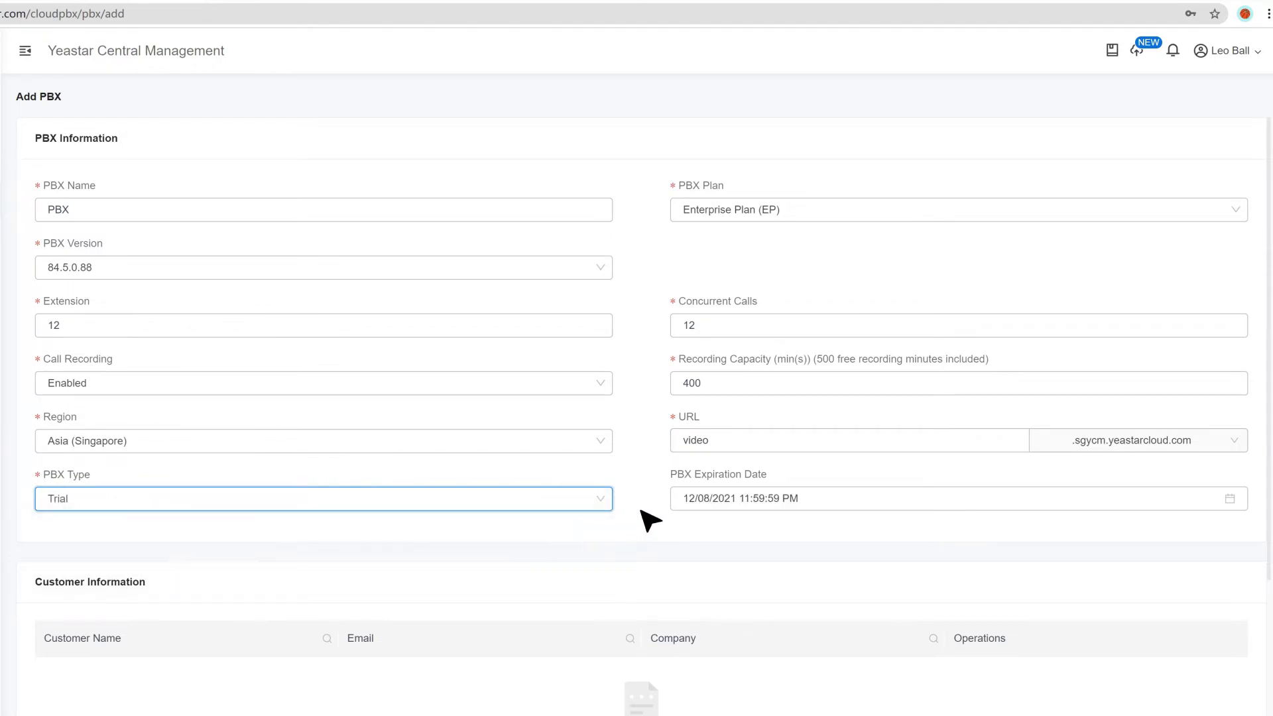
click(683, 499)
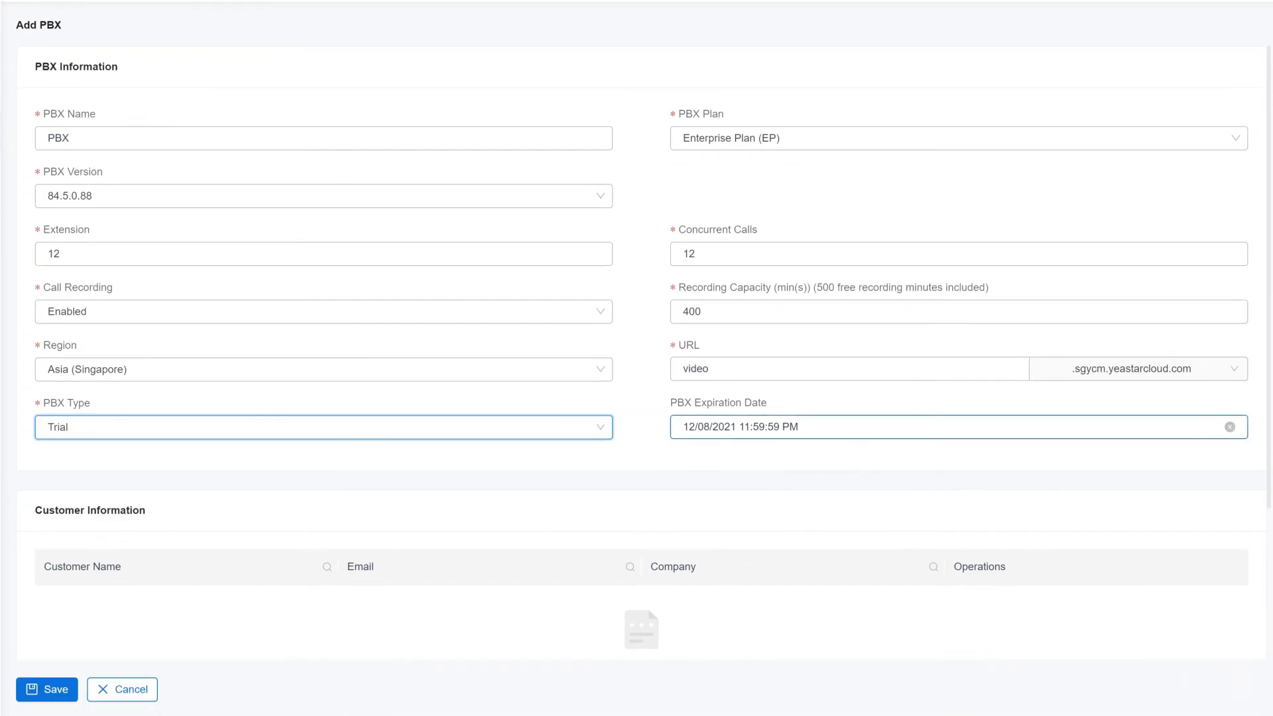
click(853, 458)
click(857, 537)
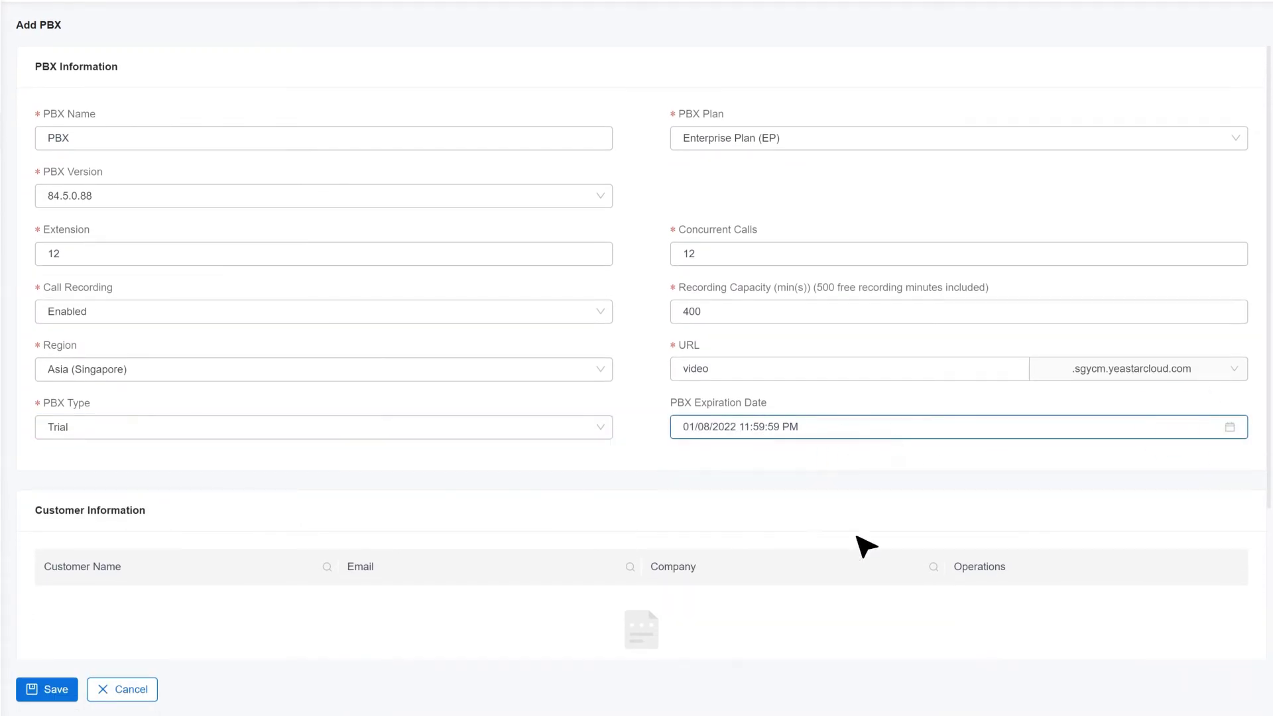
scroll(819, 463, down, 3)
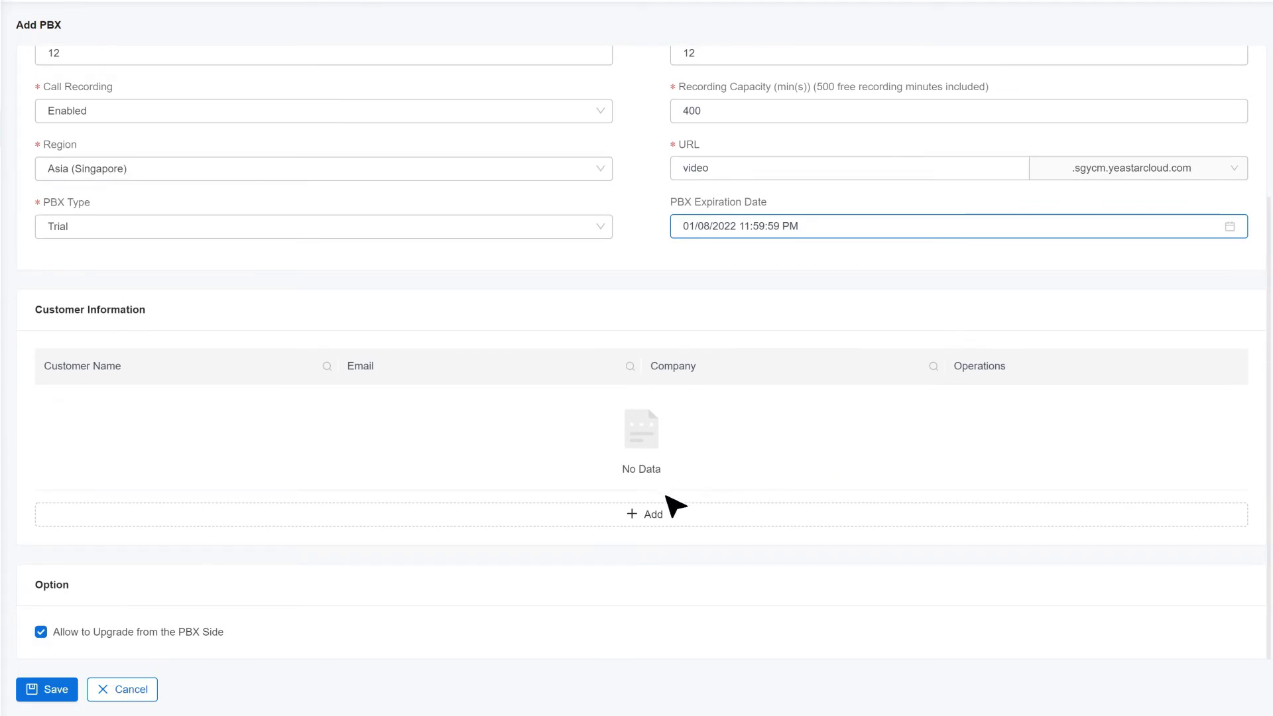
- Add a new customer with first and last name, company and e-mail, then save the PBX
click(634, 516)
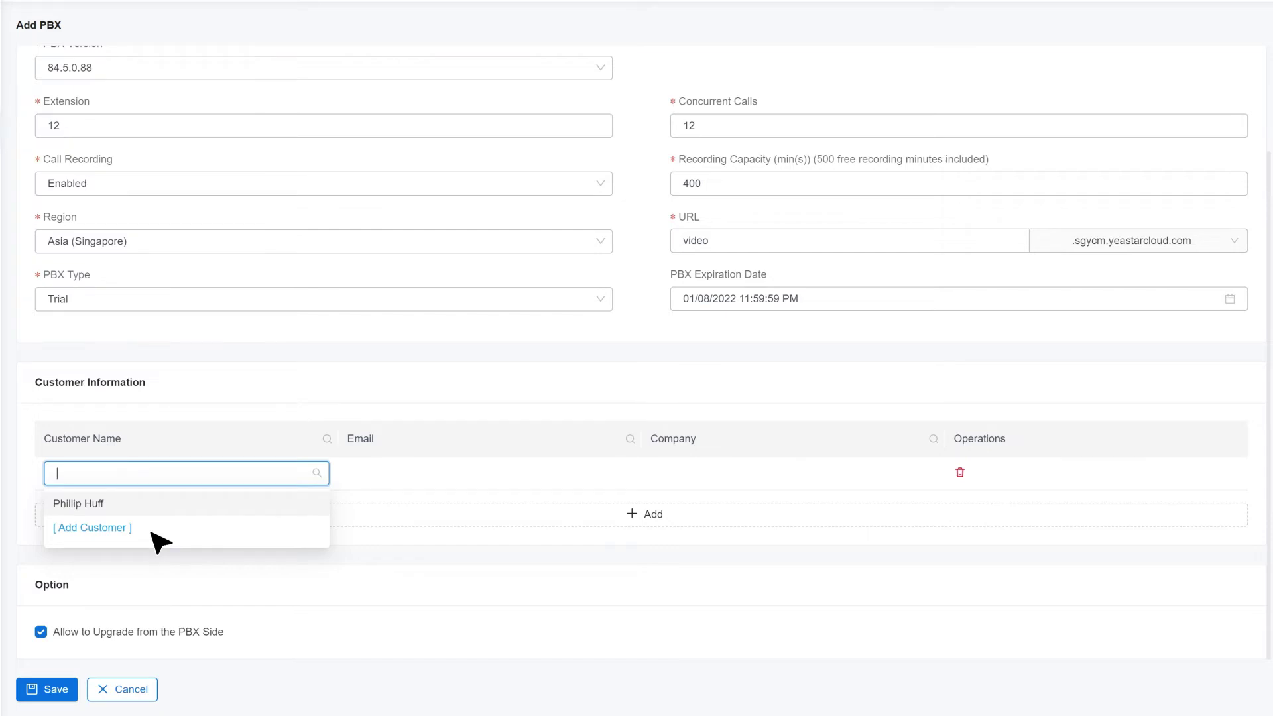
click(152, 532)
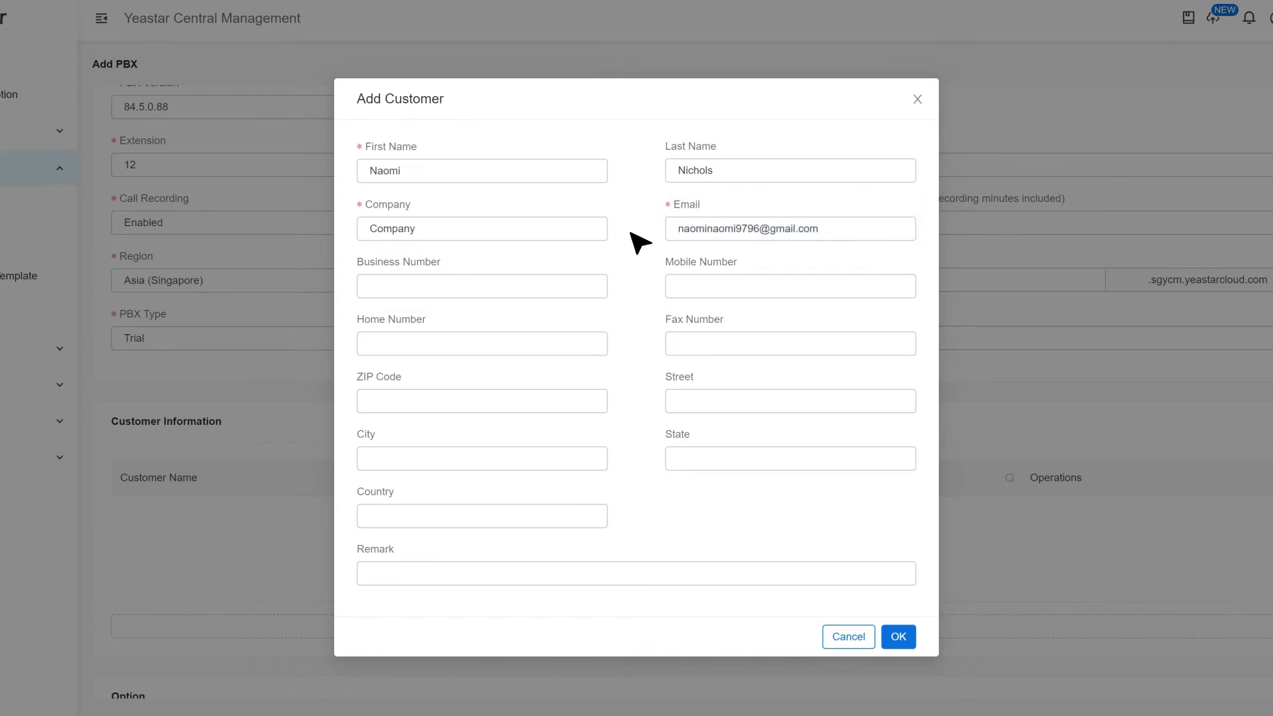
click(893, 639)
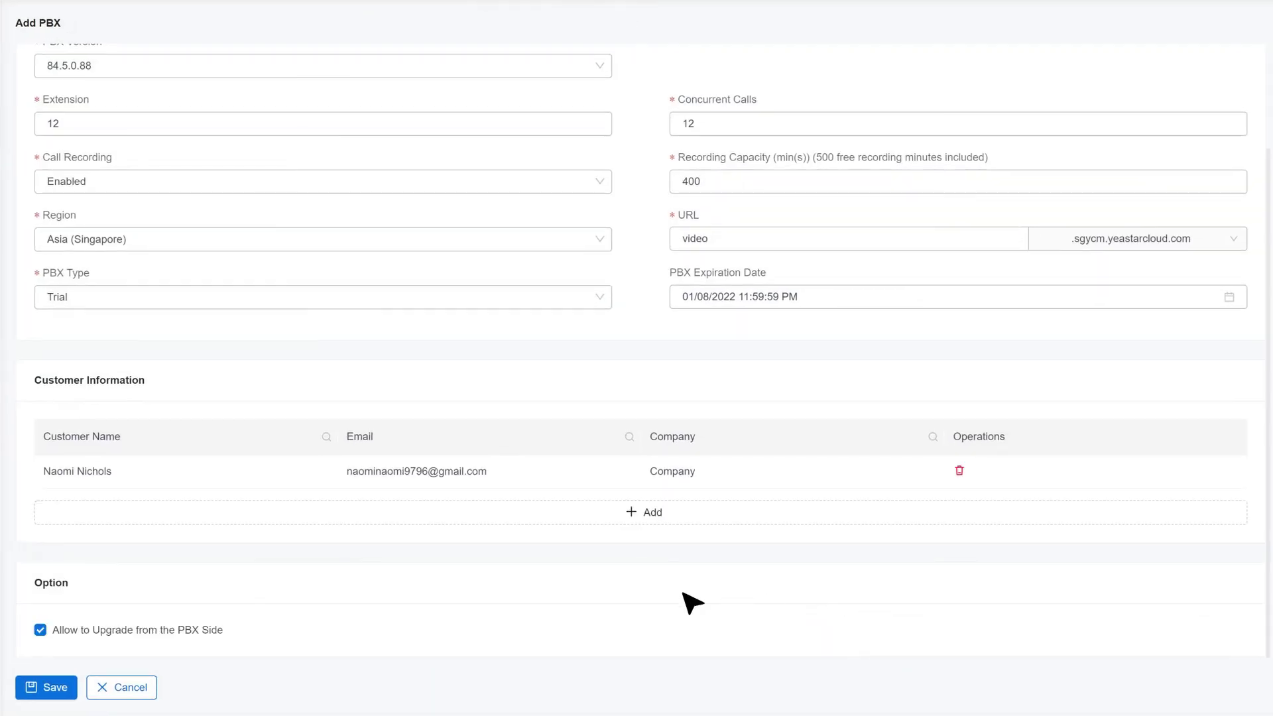
click(66, 690)
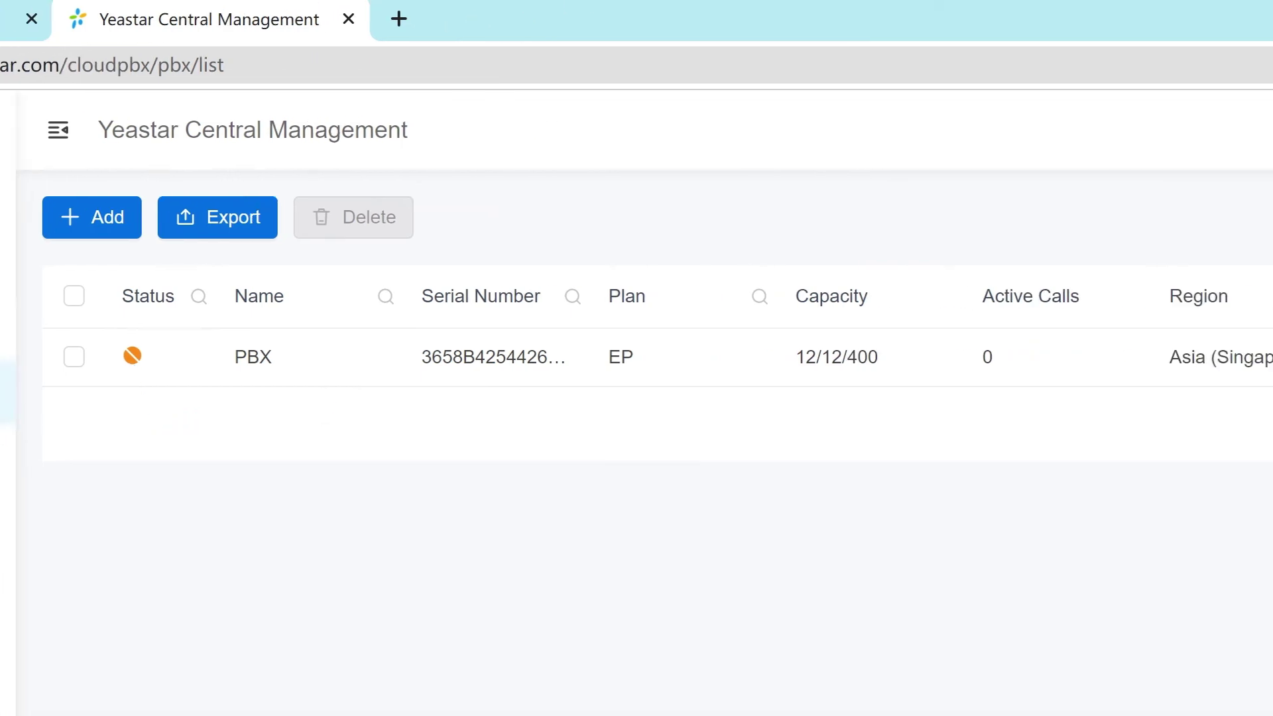
- Start the new PBX and send its activation email to the selected customer
click(1099, 357)
click(704, 474)
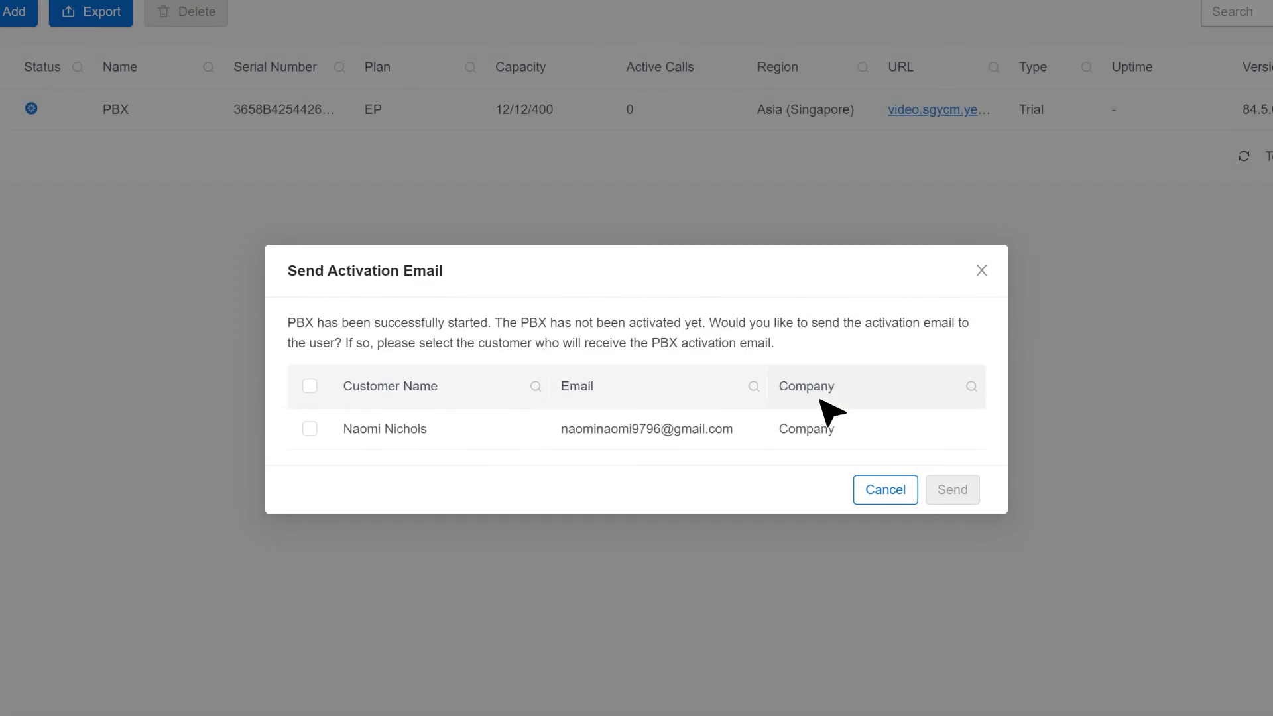
click(310, 429)
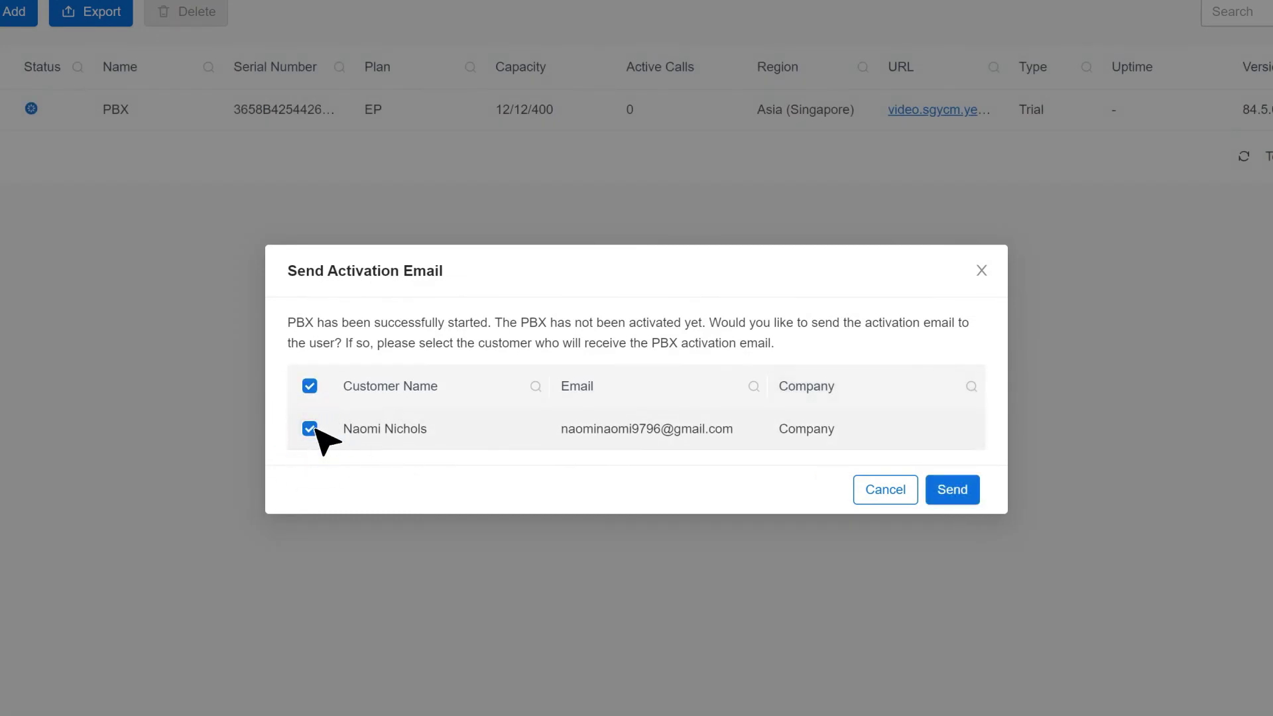
click(952, 491)
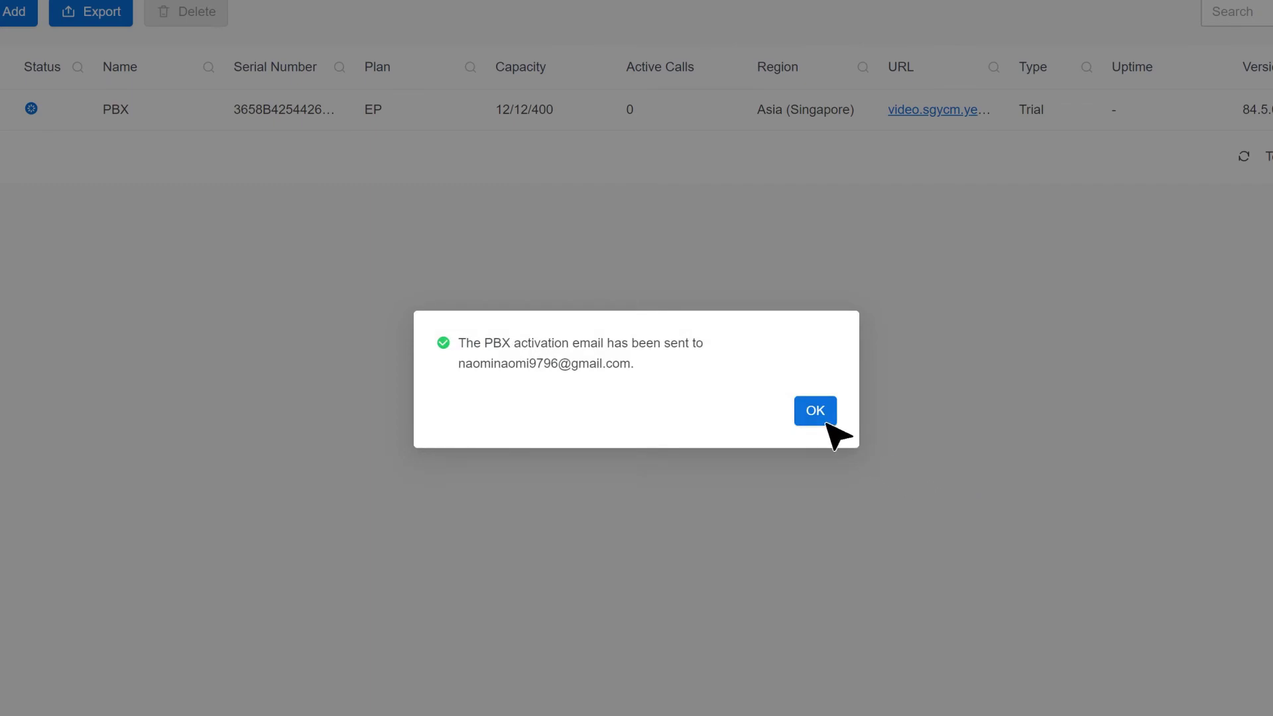
click(819, 415)
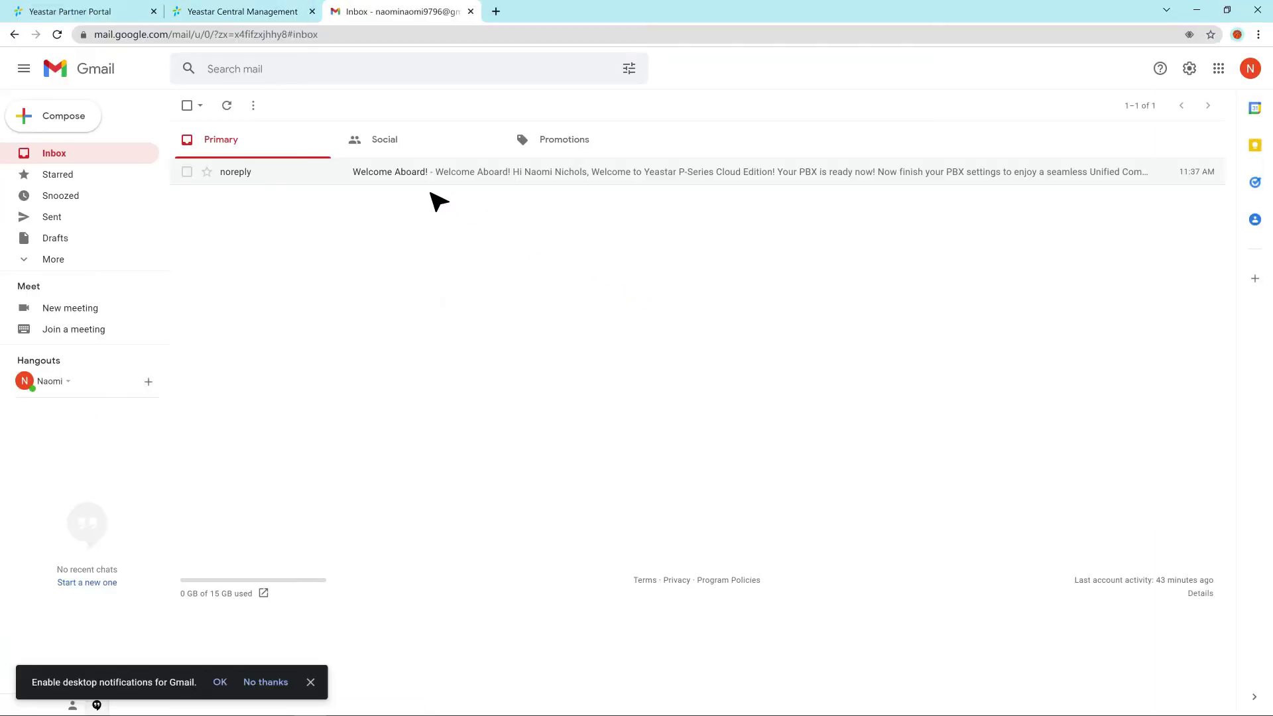
- Open the 'Welcome Aboard!' email and scroll down to its Step 1 PBX activation link
click(406, 178)
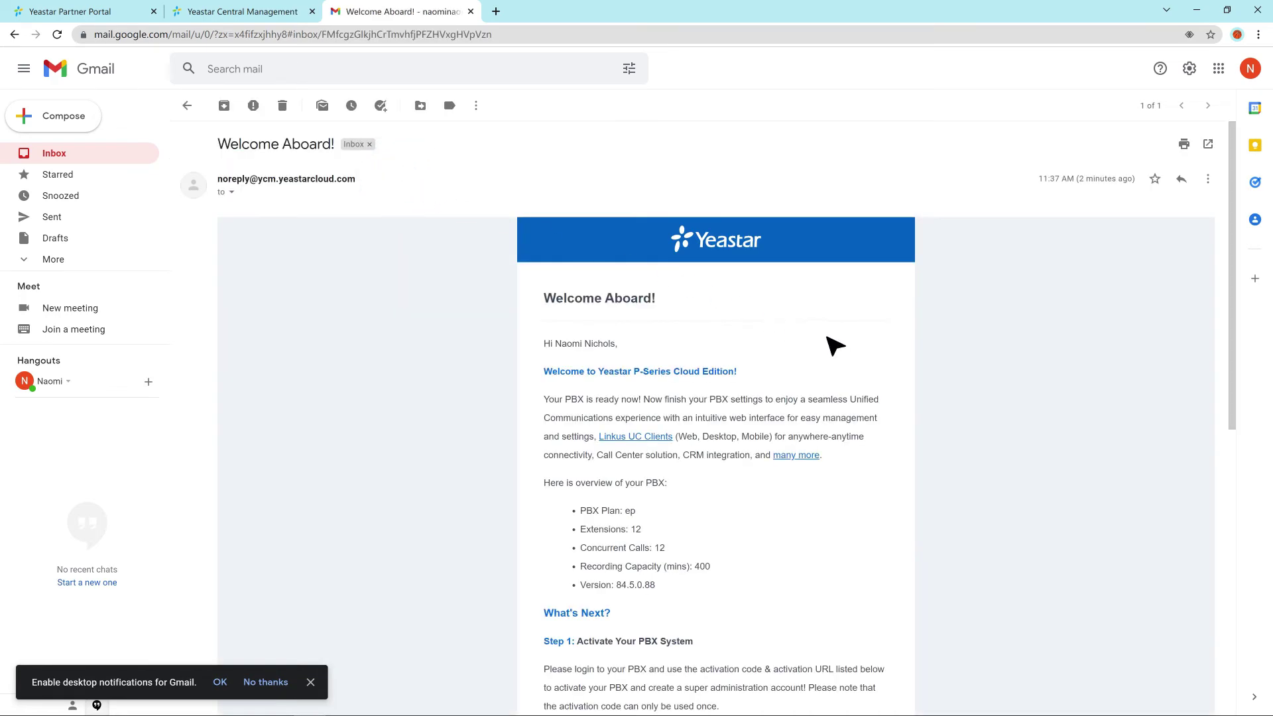
scroll(837, 345, down, 4)
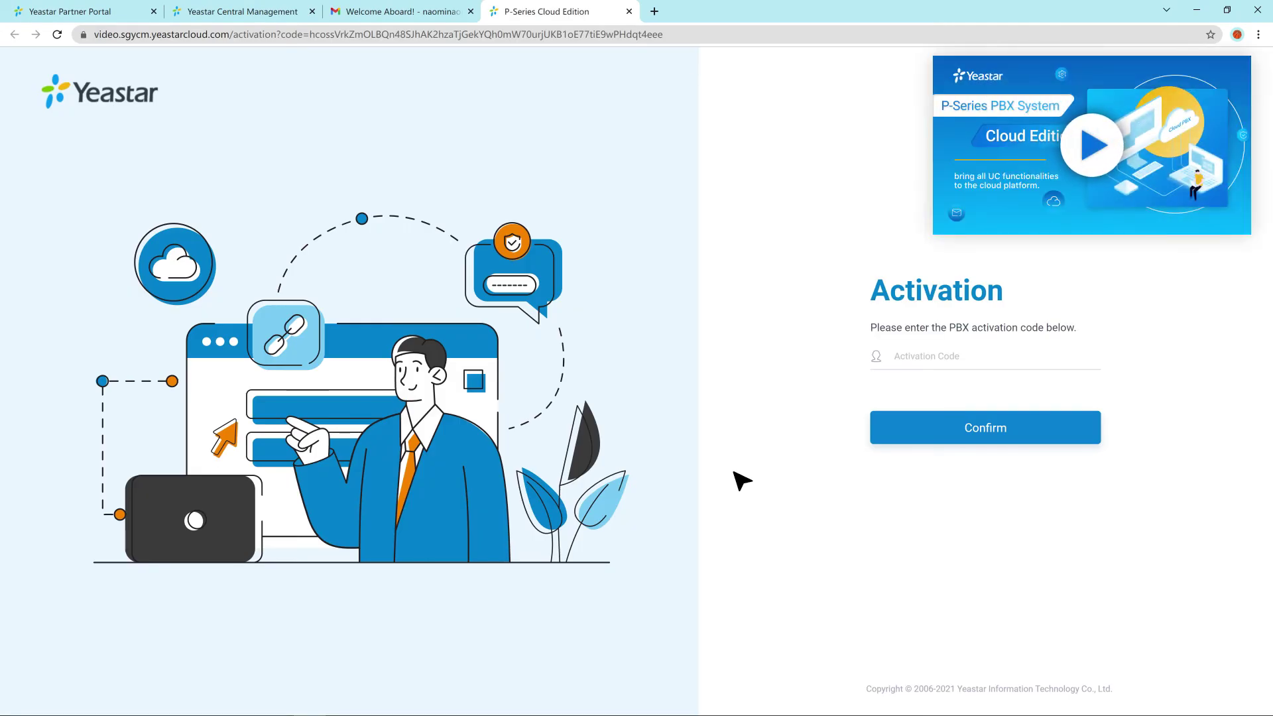
- Paste the emailed activation code, confirm activation, and return to the Central Management console
click(922, 356)
key(ctrl+v)
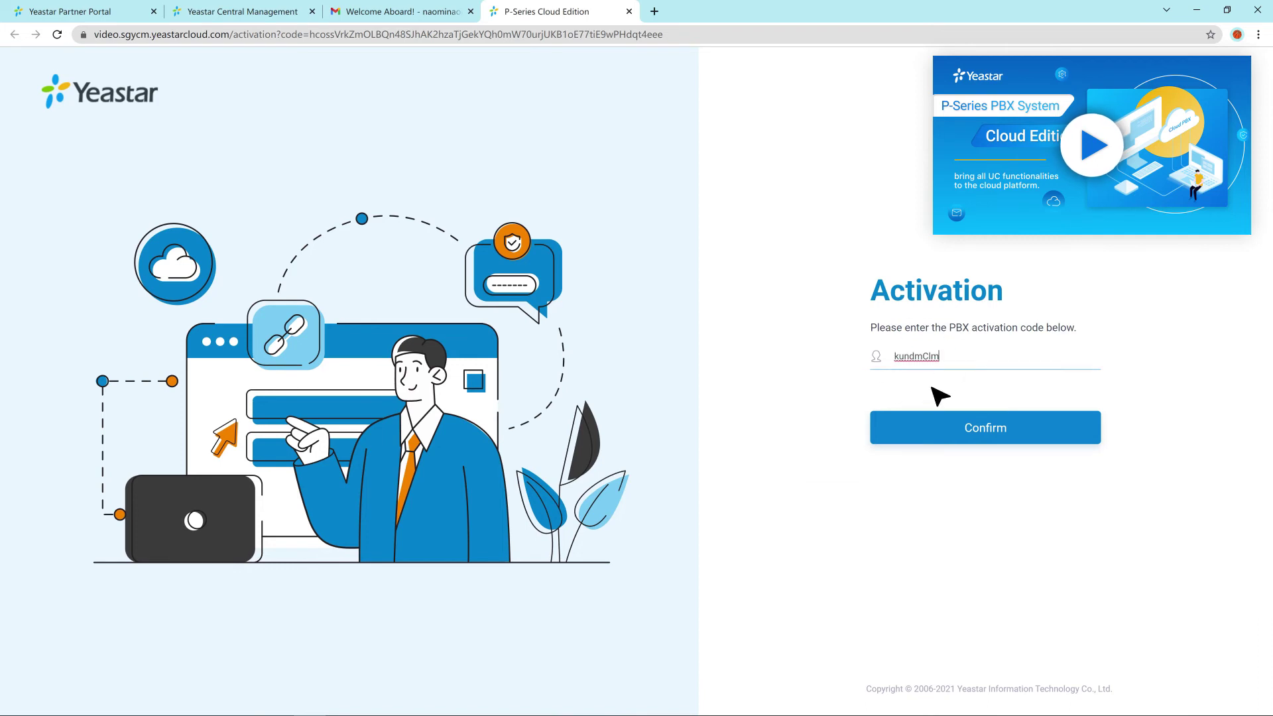
click(940, 432)
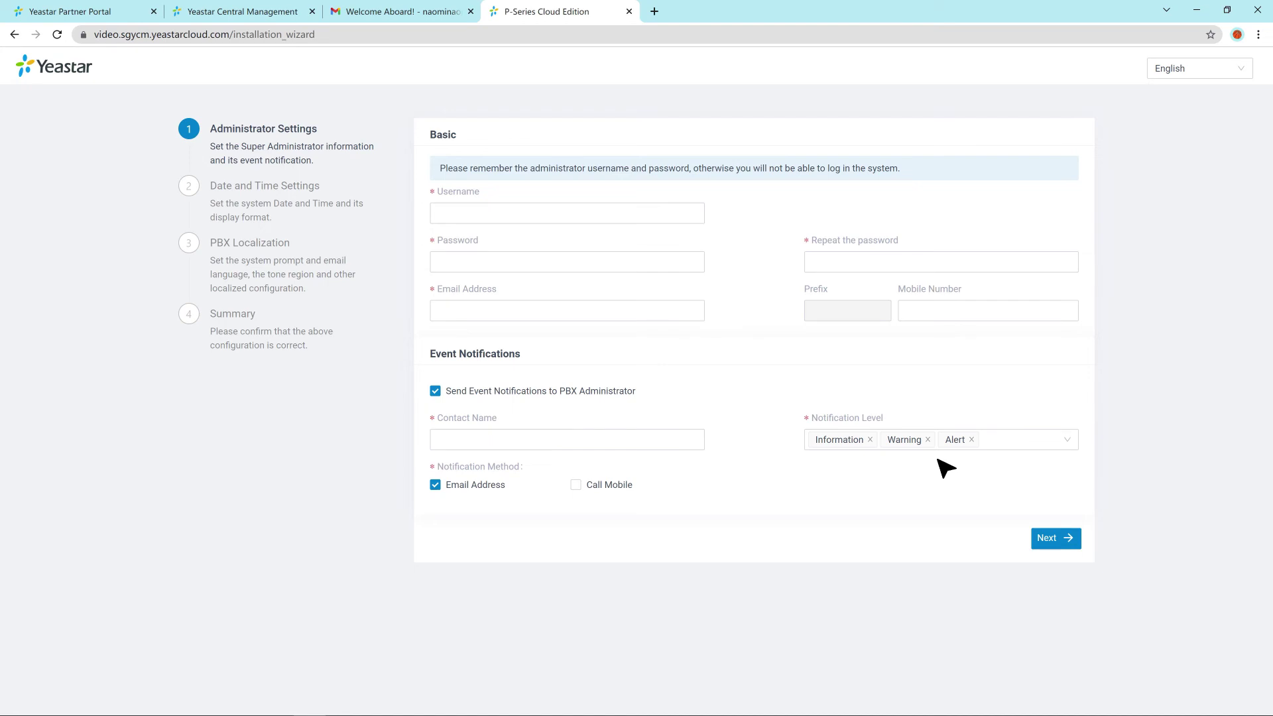
click(288, 16)
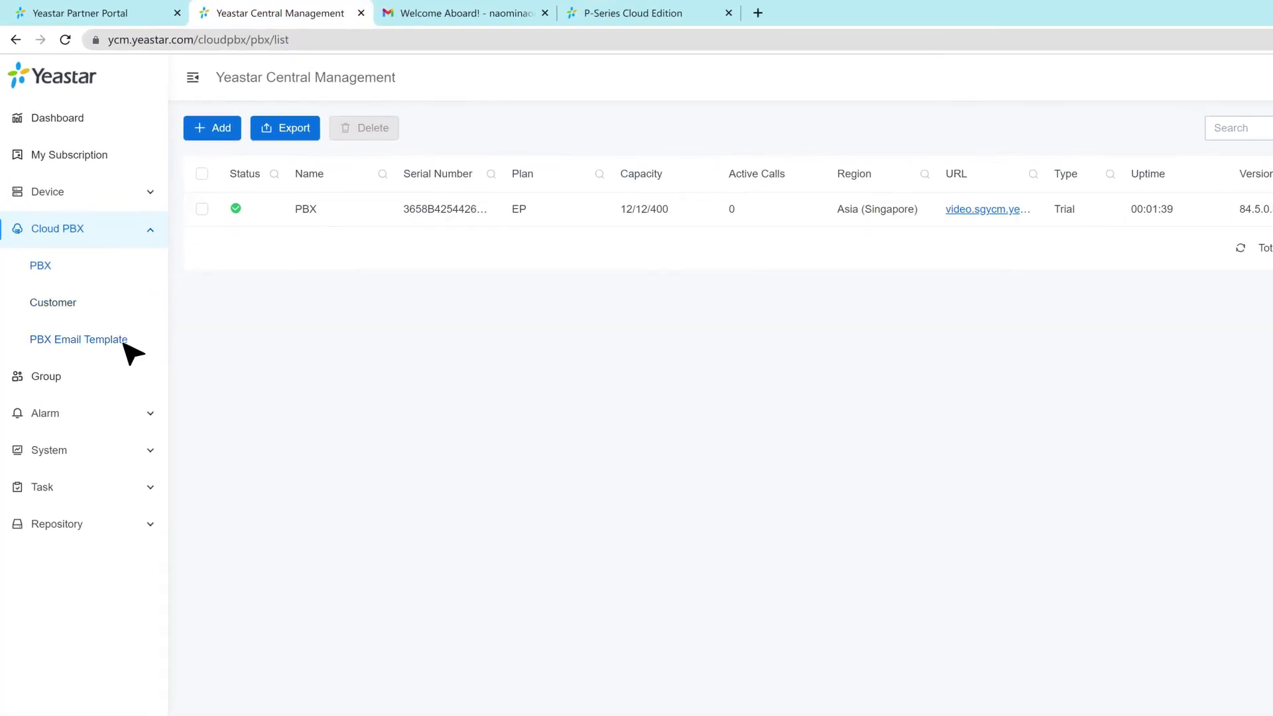
- Open Cloud PBX > PBX Email Template, choose the [Custom] template, and scroll through its contents
click(124, 342)
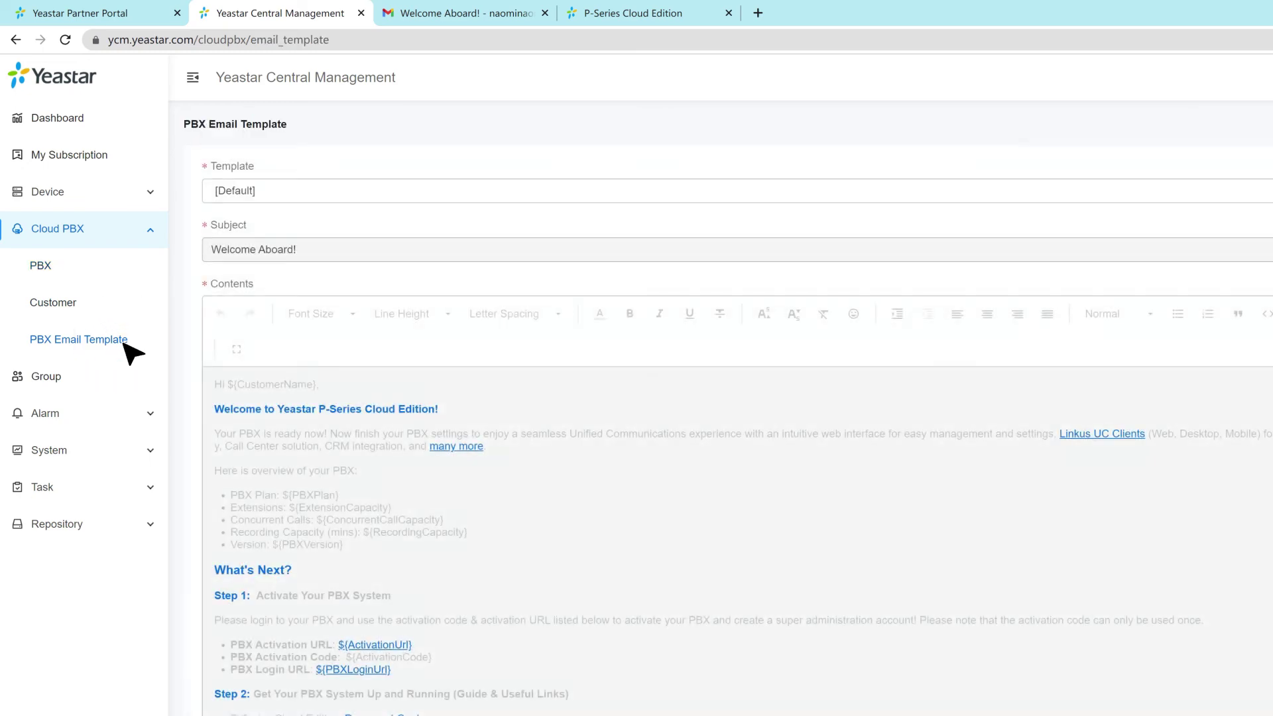
click(487, 195)
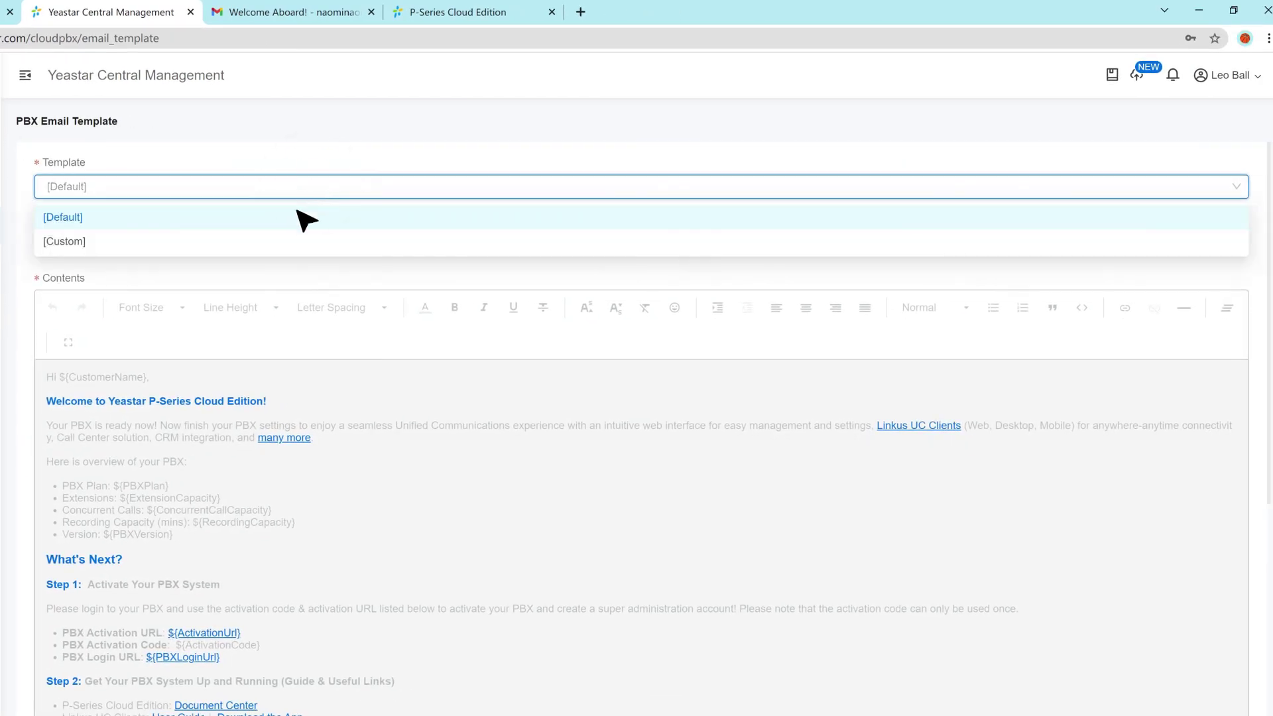
click(285, 247)
scroll(636, 398, down, 4)
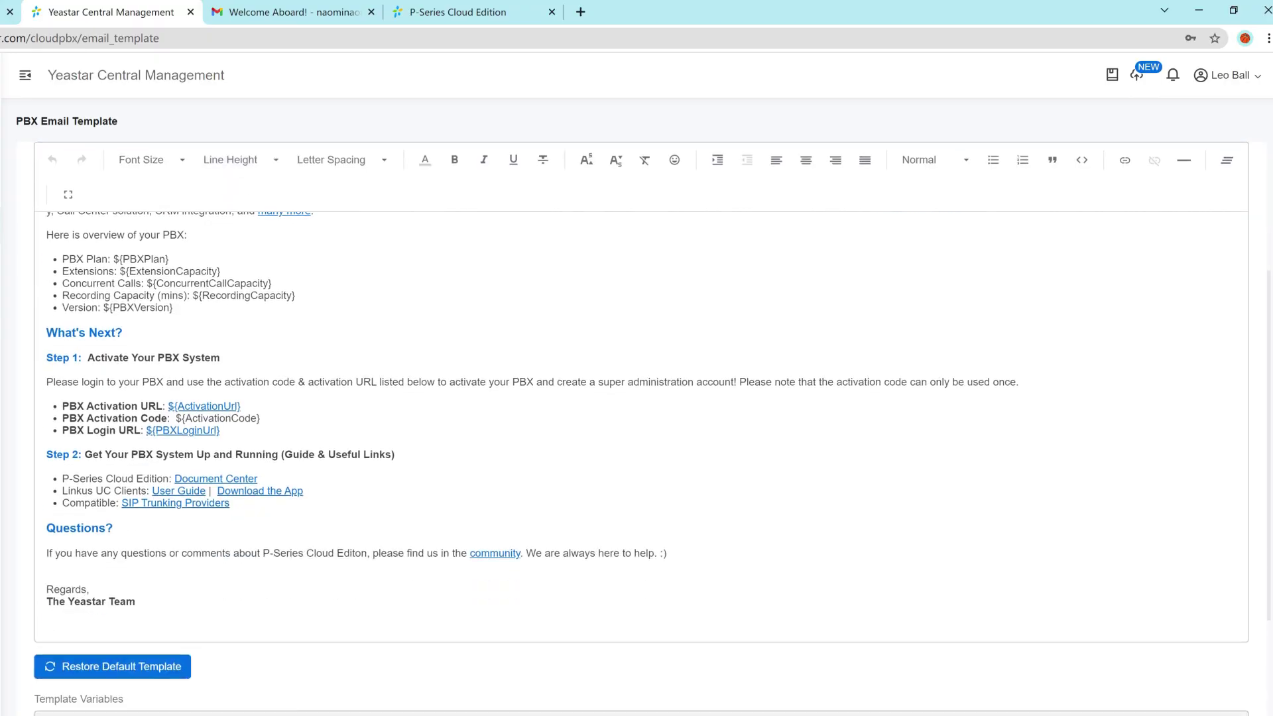